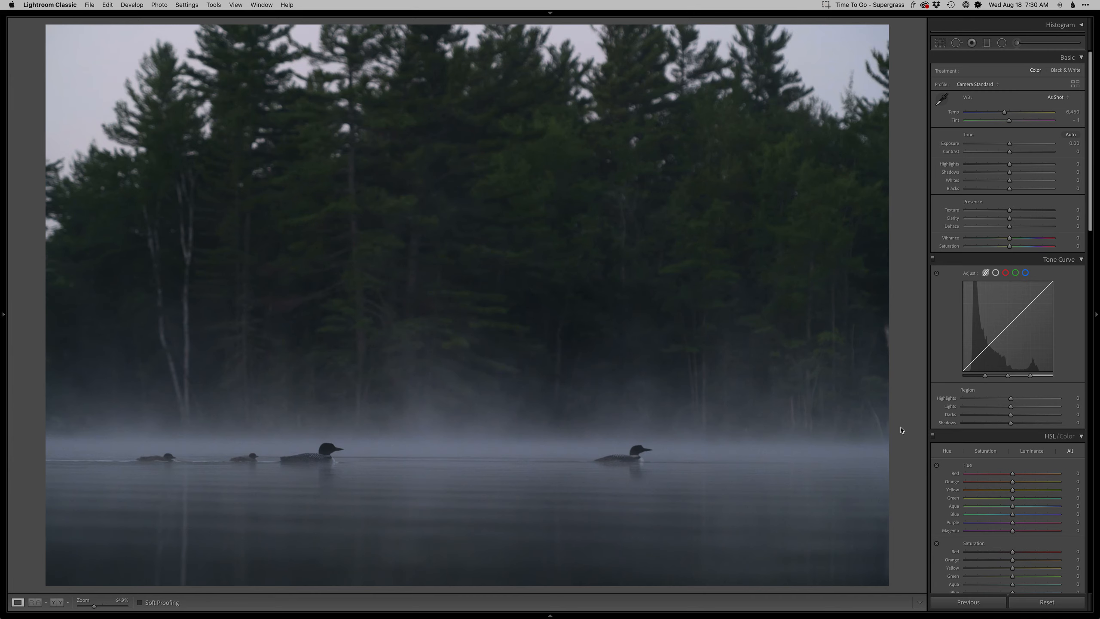
# - Unlock the crop's aspect ratio and crop away the upper trees and a thin strip of water along the lower edge
pyautogui.press('r')
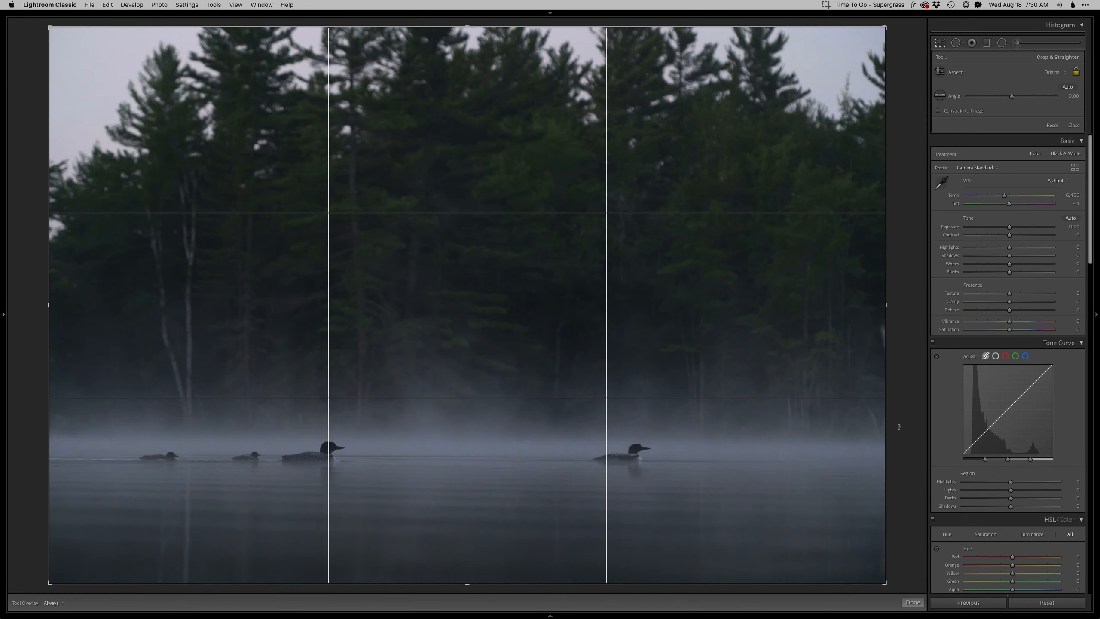
pyautogui.click(1077, 72)
pyautogui.moveTo(556, 28); pyautogui.dragTo(540, 110)
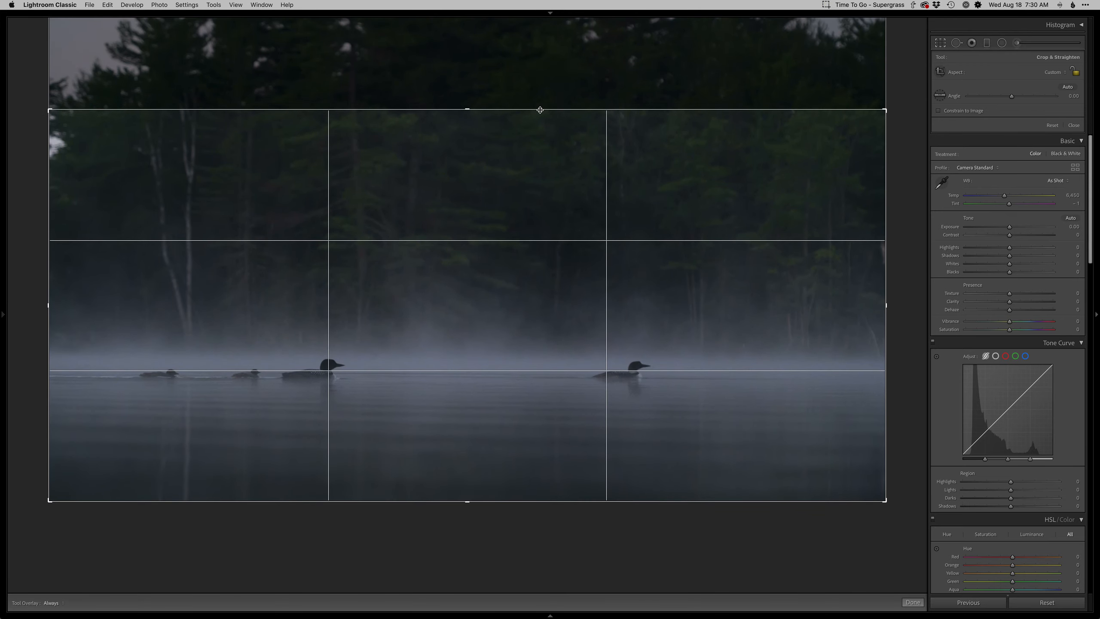
pyautogui.moveTo(561, 496); pyautogui.dragTo(560, 491)
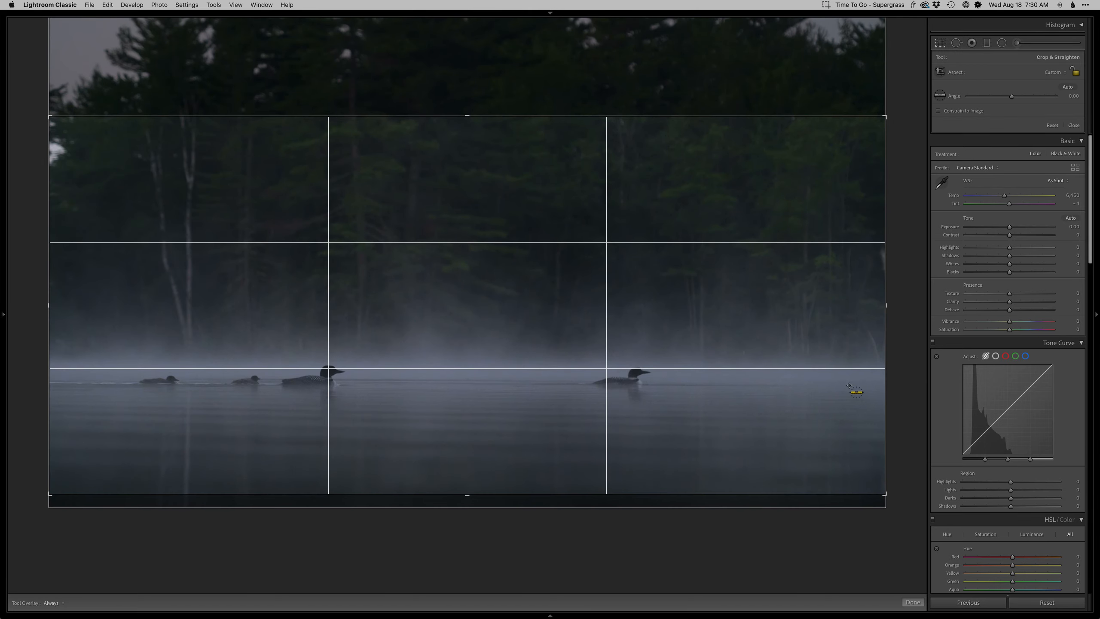
# - Straighten the crop along the waterline, trim a little off both sides, and apply it
pyautogui.moveTo(846, 388); pyautogui.dragTo(8, 385)
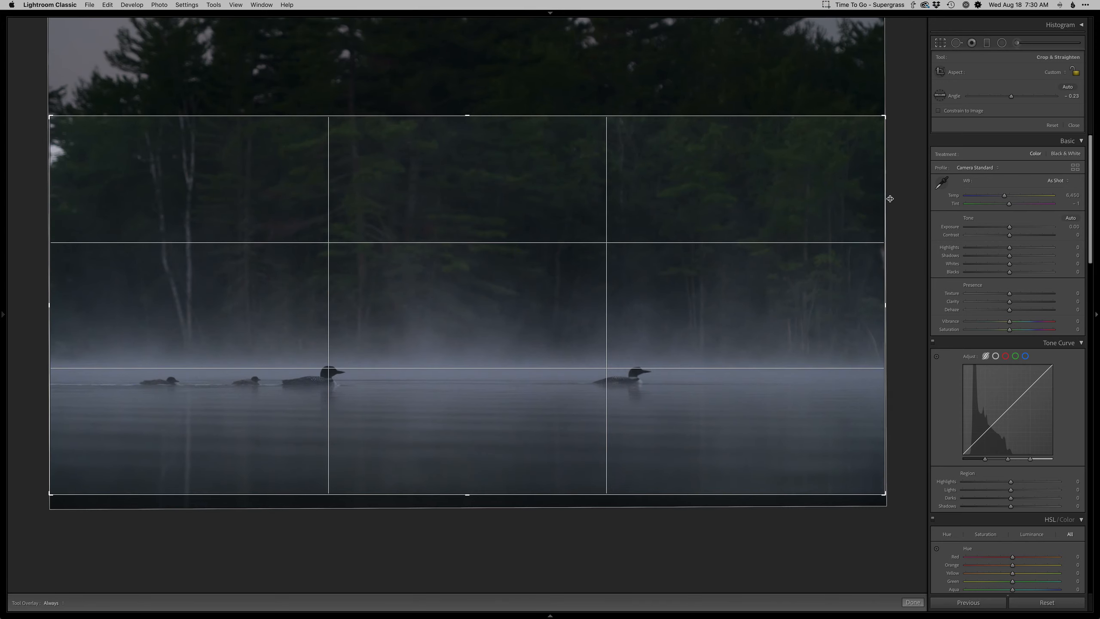
pyautogui.moveTo(884, 214); pyautogui.dragTo(875, 214)
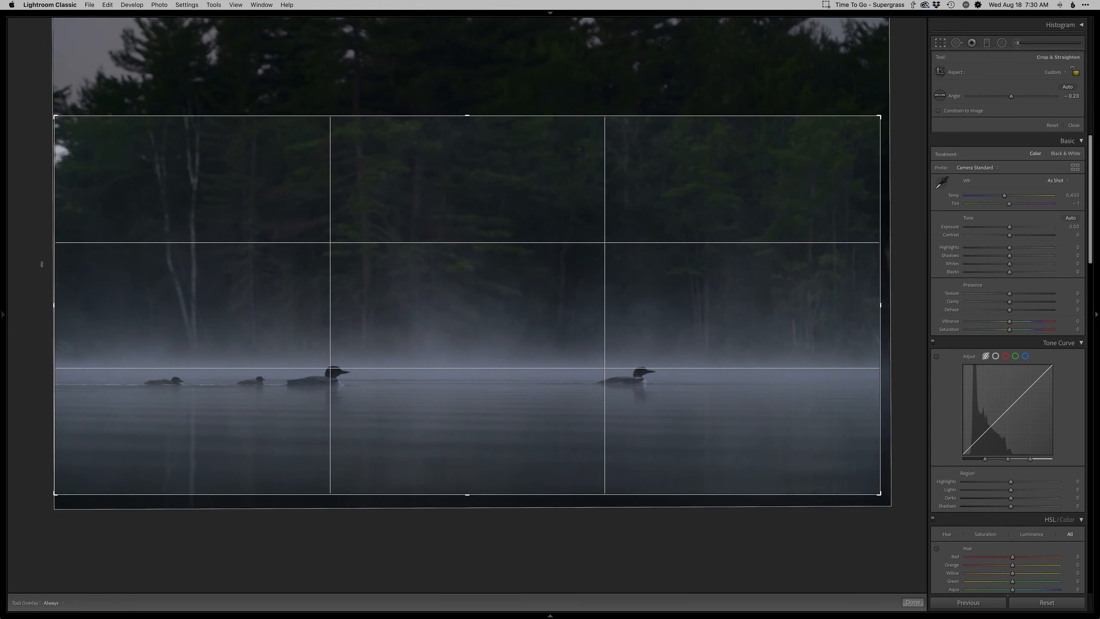
pyautogui.moveTo(60, 258); pyautogui.dragTo(65, 260)
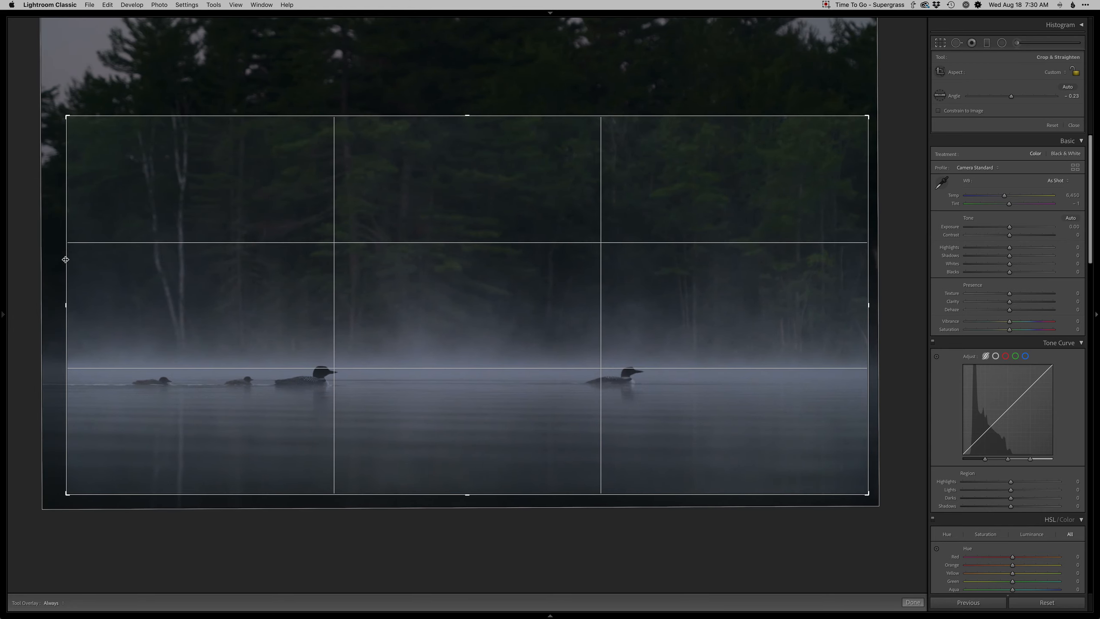
pyautogui.press('Return')
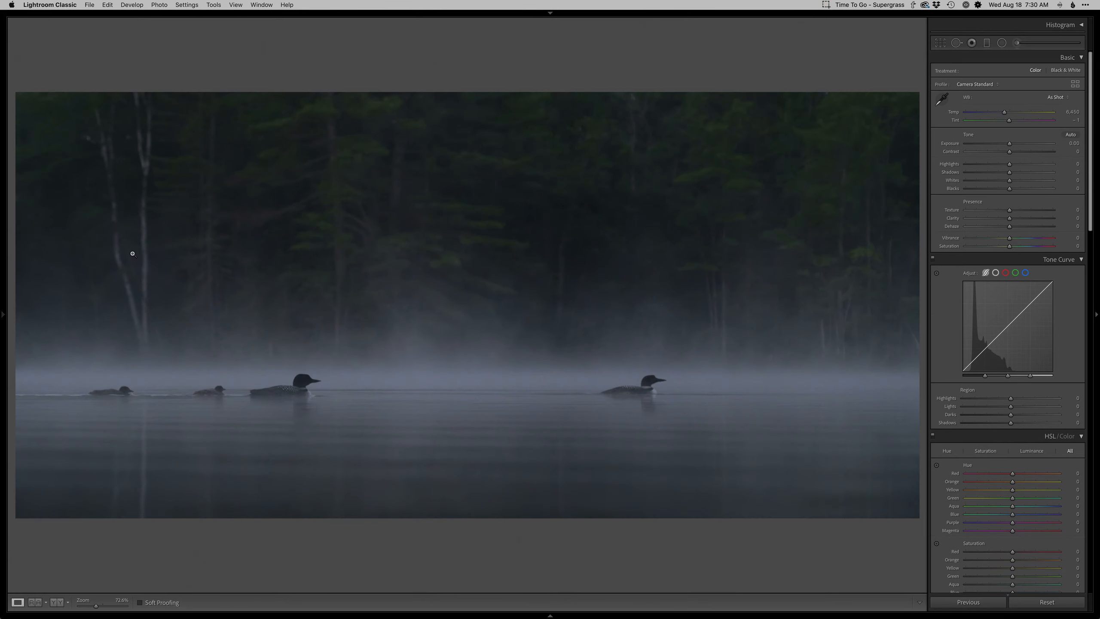
# - Cool the white balance to a temperature of 6,050
pyautogui.press(',')
pyautogui.press(',')
pyautogui.press(',')
pyautogui.press('-')
pyautogui.press('-')
# - Raise the tone curve Lights to +30 and lower Blacks to −10
pyautogui.press('=')
pyautogui.press('=')
pyautogui.press('=')
pyautogui.press('=')
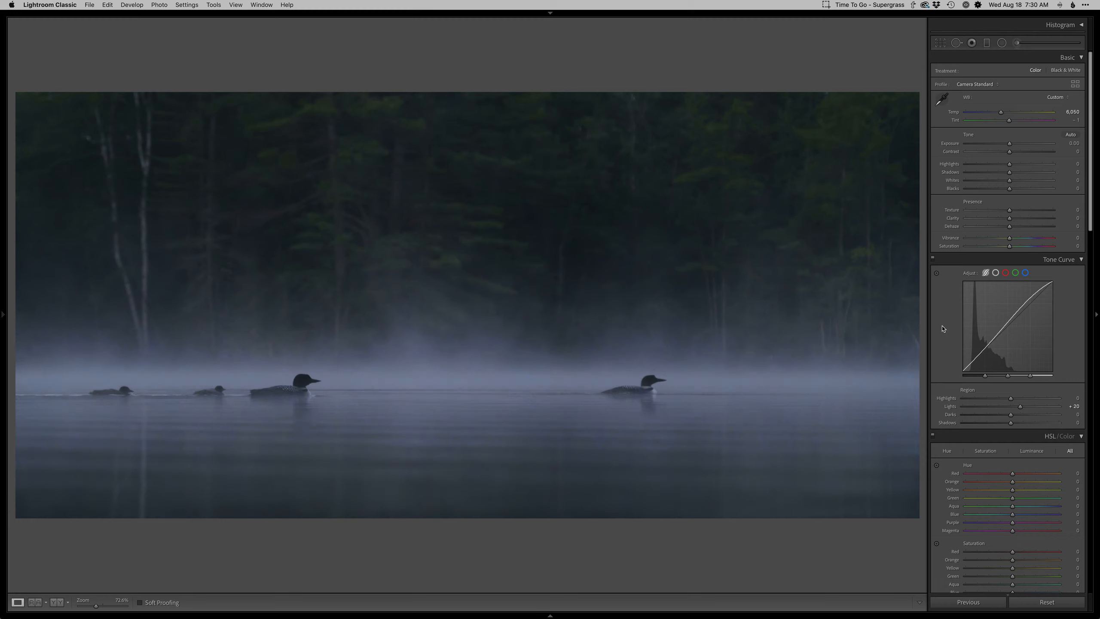
pyautogui.press('=')
pyautogui.press('=')
pyautogui.press('-')
pyautogui.press('-')
# - Set the Blue saturation to −10 and the Blue hue to −2
pyautogui.scroll(-3, 1028, 517)
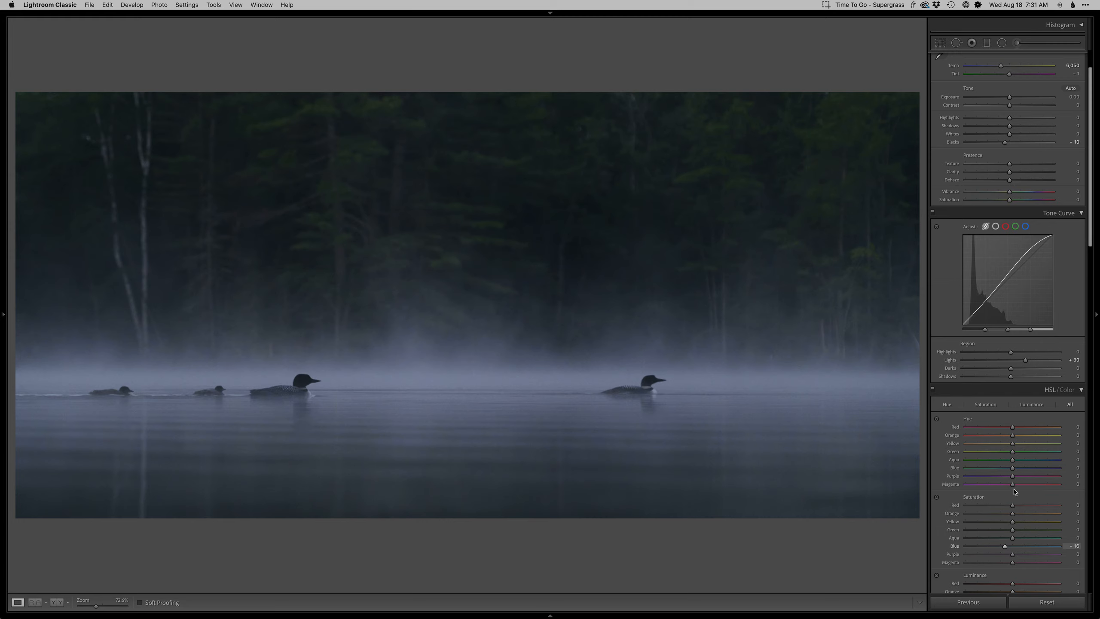
pyautogui.moveTo(1010, 469); pyautogui.dragTo(1012, 470)
pyautogui.scroll(3, 1012, 471)
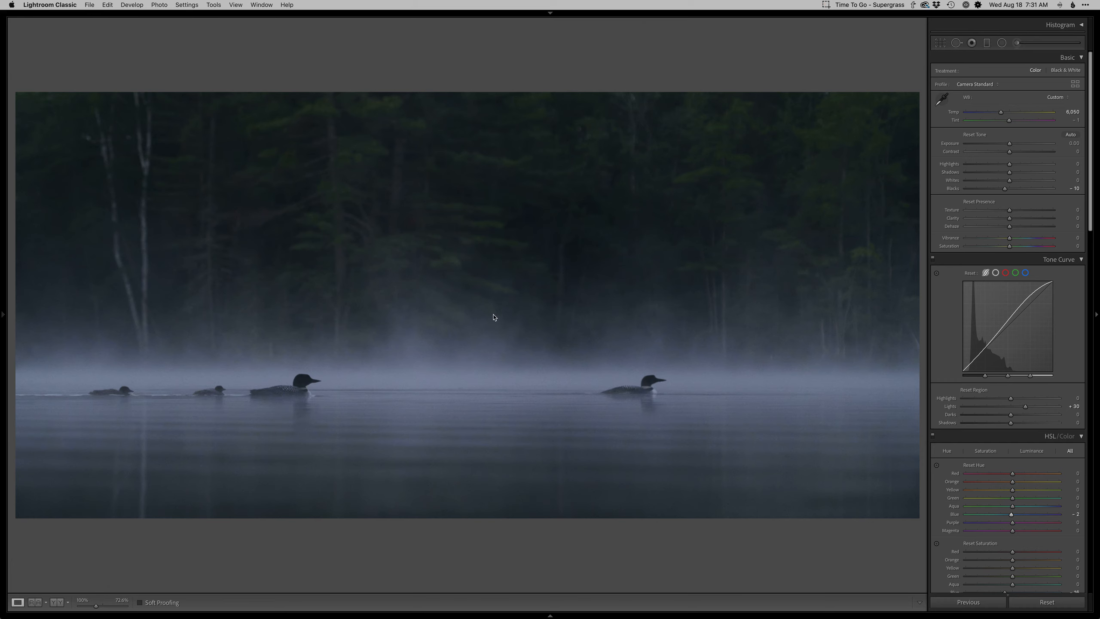
# - Switch to Safari and open the Online Workshops page from the workshops overview
pyautogui.press('super+Tab')
pyautogui.press('super+Tab')
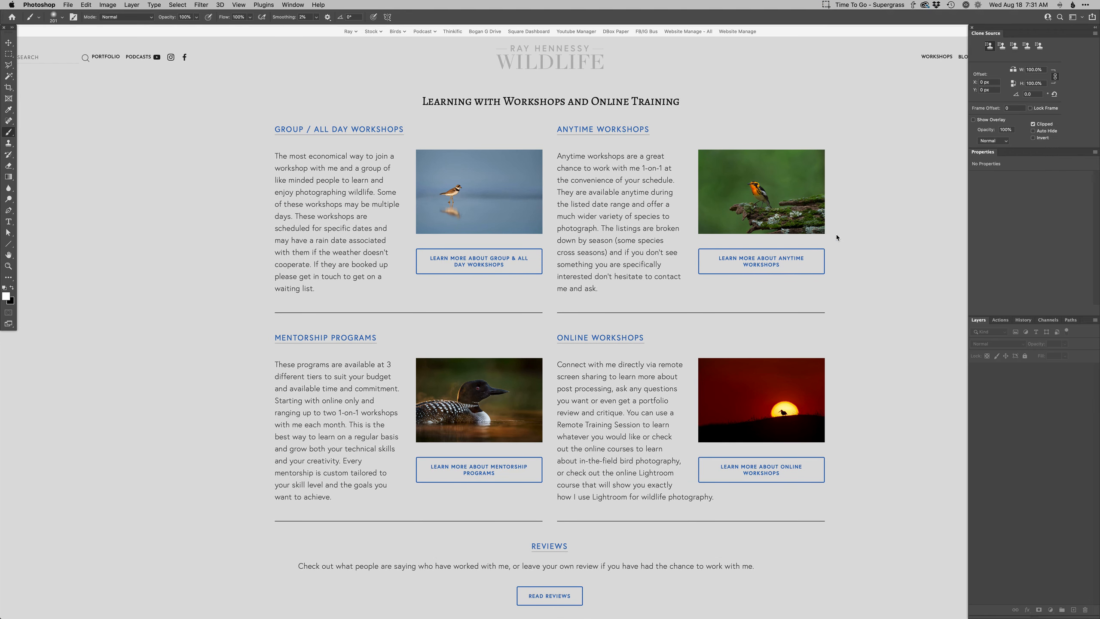
pyautogui.click(856, 237)
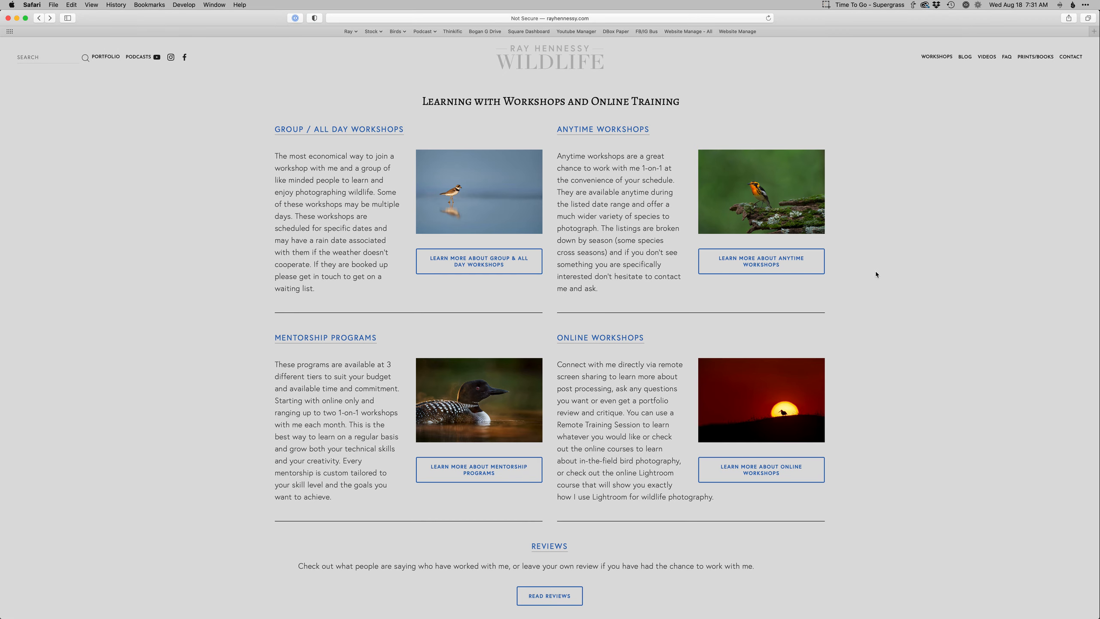
pyautogui.moveTo(939, 57)
pyautogui.click(622, 341)
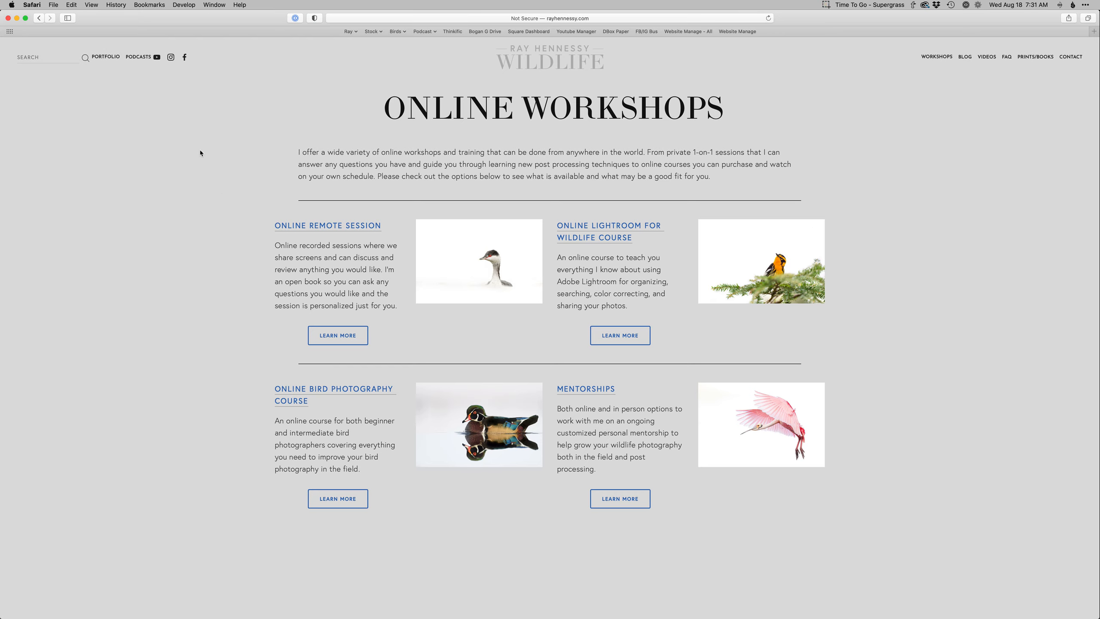
pyautogui.moveTo(136, 60)
# - Switch to the photo in Photoshop and add a Curves adjustment layer that lifts the upper tones and pulls in the black point
pyautogui.press('super+Tab')
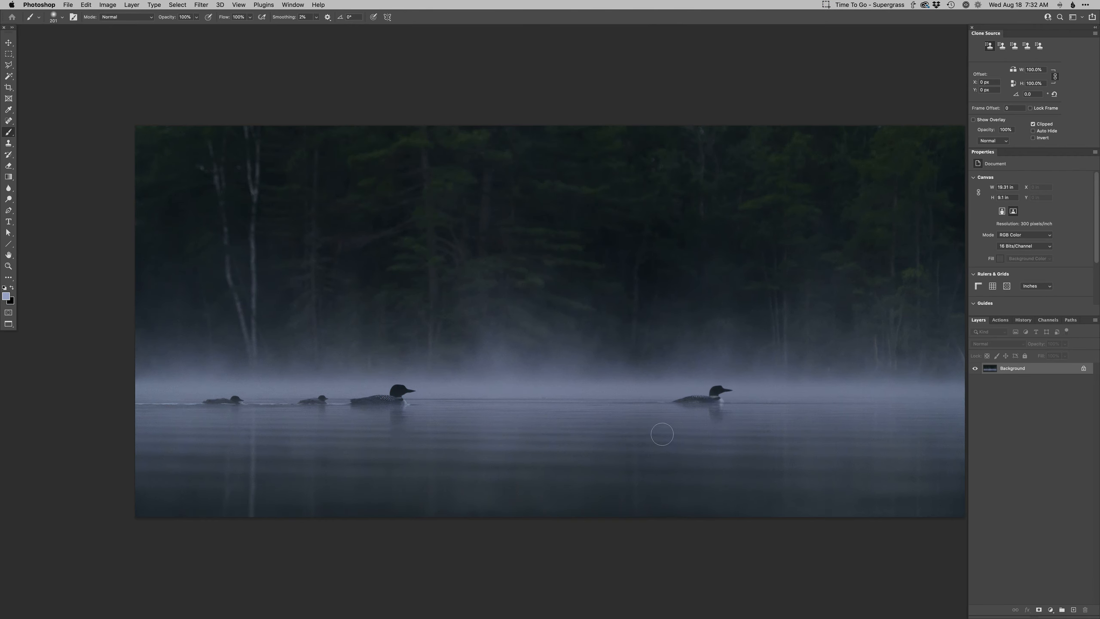
pyautogui.moveTo(662, 434); pyautogui.dragTo(627, 433)
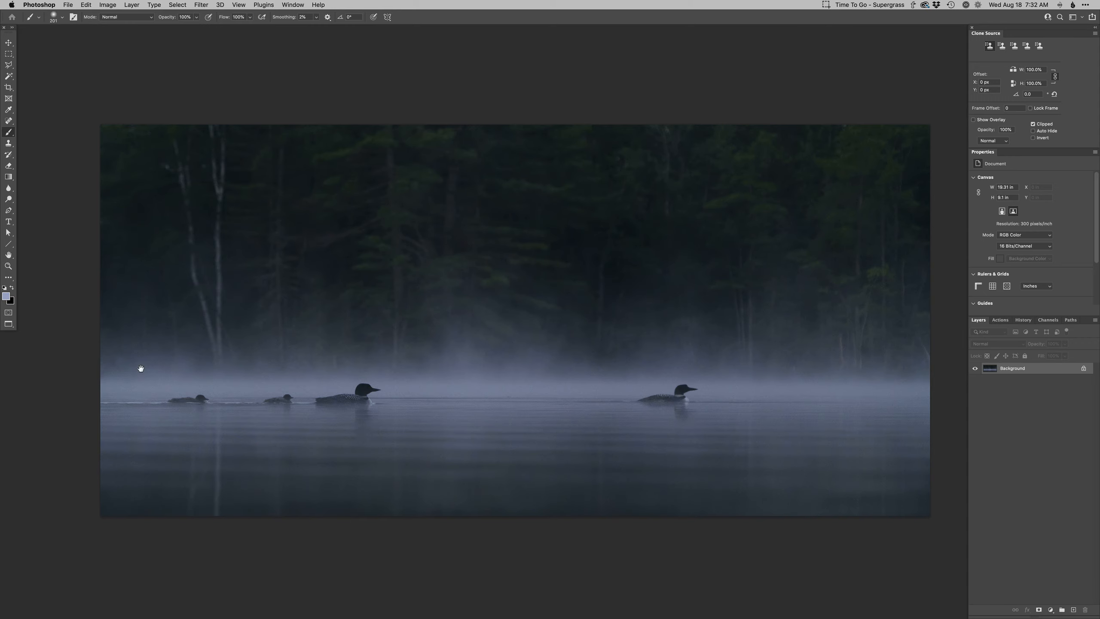
pyautogui.moveTo(592, 375); pyautogui.dragTo(593, 363)
pyautogui.press('super+m')
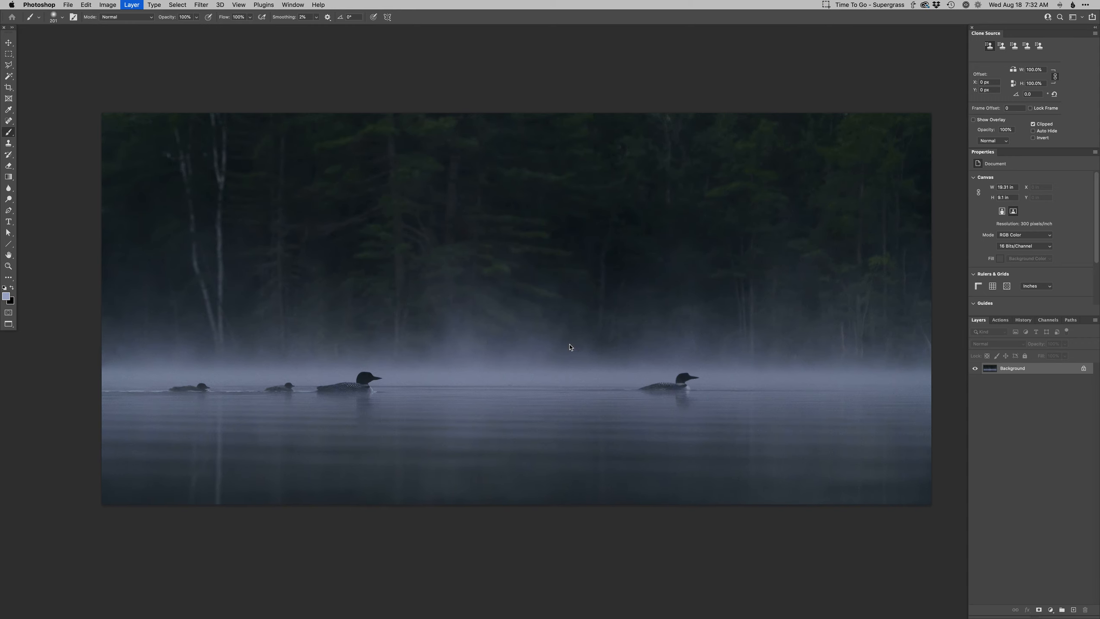
pyautogui.press('Return')
pyautogui.click(1059, 216)
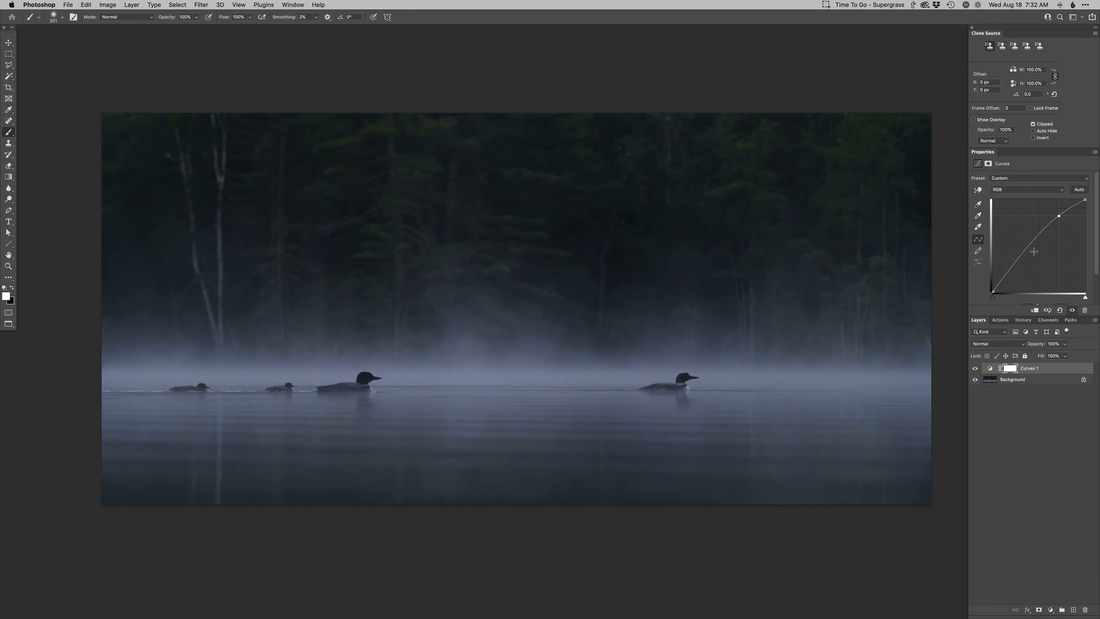
pyautogui.moveTo(994, 296); pyautogui.dragTo(989, 318)
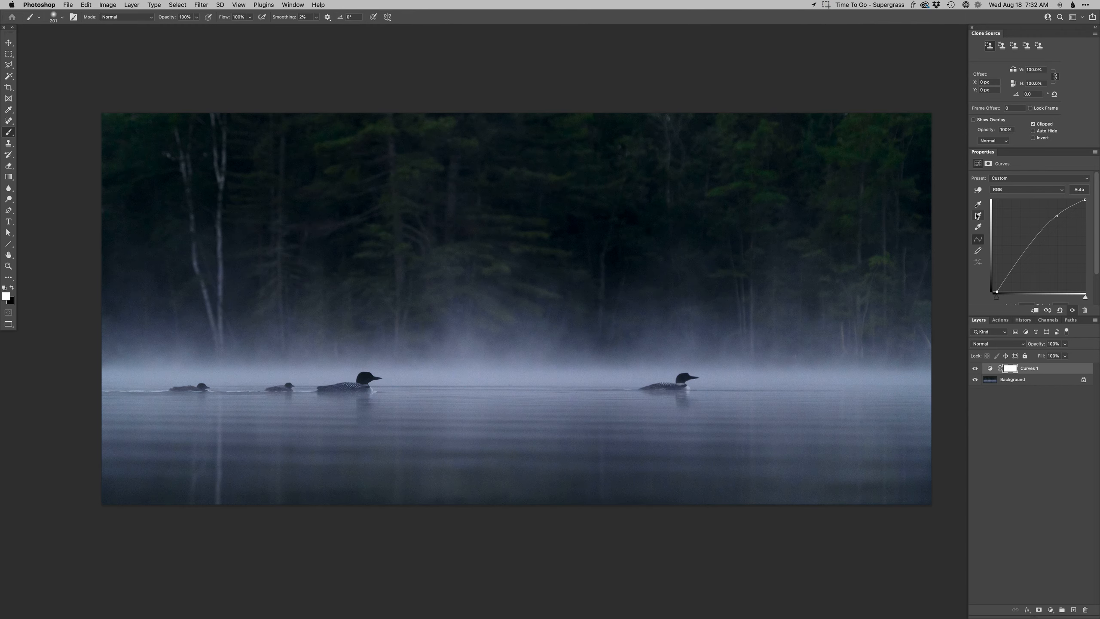
# - Invert the Curves 1 mask to black and paint white with a large soft brush along the mist band across the water
pyautogui.press('super+i')
pyautogui.moveTo(256, 409); pyautogui.dragTo(282, 409)
pyautogui.press('x')
pyautogui.press('x')
pyautogui.moveTo(130, 380); pyautogui.dragTo(927, 382)
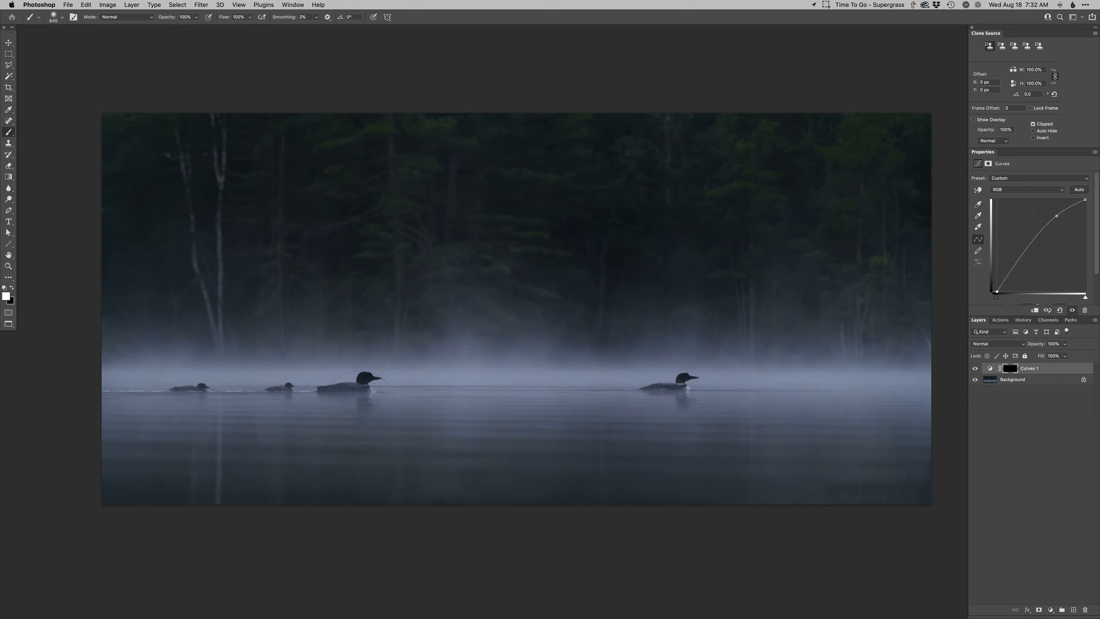
pyautogui.moveTo(400, 405); pyautogui.dragTo(3, 381)
pyautogui.moveTo(735, 390); pyautogui.dragTo(450, 357)
pyautogui.keyDown('alt'); pyautogui.click(481, 365); pyautogui.keyUp('alt')
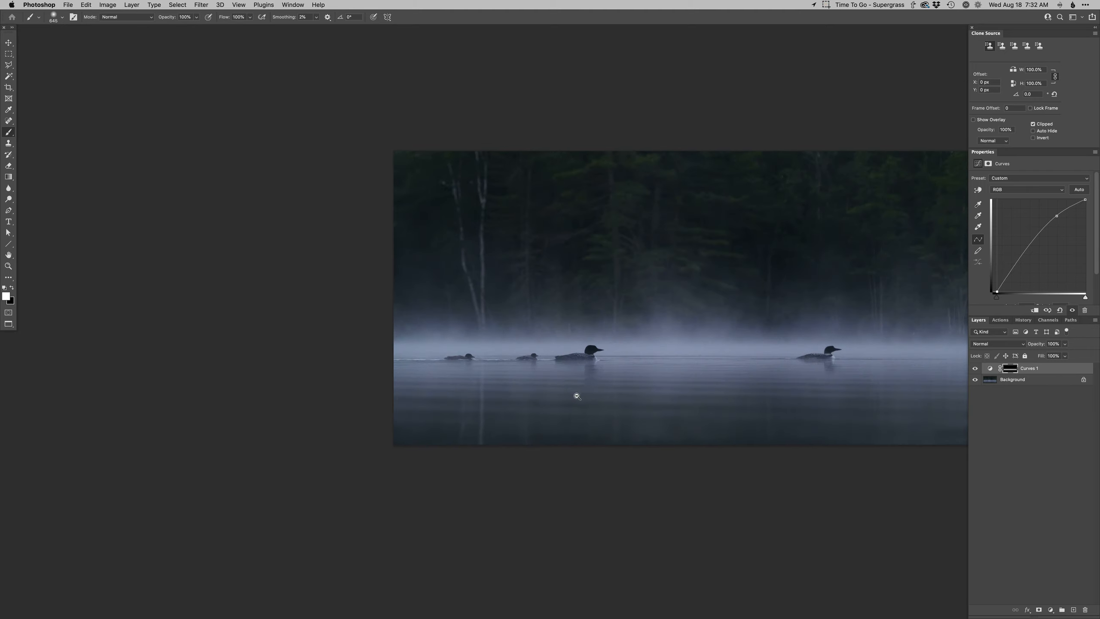
pyautogui.moveTo(577, 395); pyautogui.dragTo(368, 381)
pyautogui.keyDown('ctrl'); pyautogui.keyDown('alt'); pyautogui.moveTo(826, 364); pyautogui.dragTo(810, 364); pyautogui.keyUp('alt'); pyautogui.keyUp('ctrl')
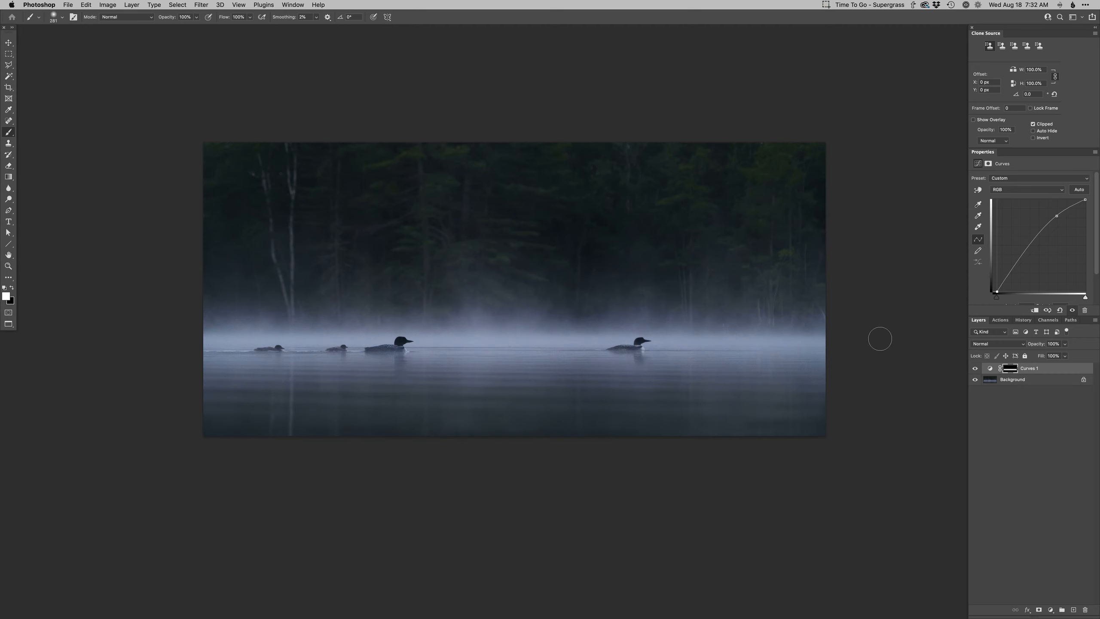
# - Turn the Curves 1 layer off and on to compare the brightened mist with the original
pyautogui.keyDown('super'); pyautogui.click(638, 351); pyautogui.keyUp('super')
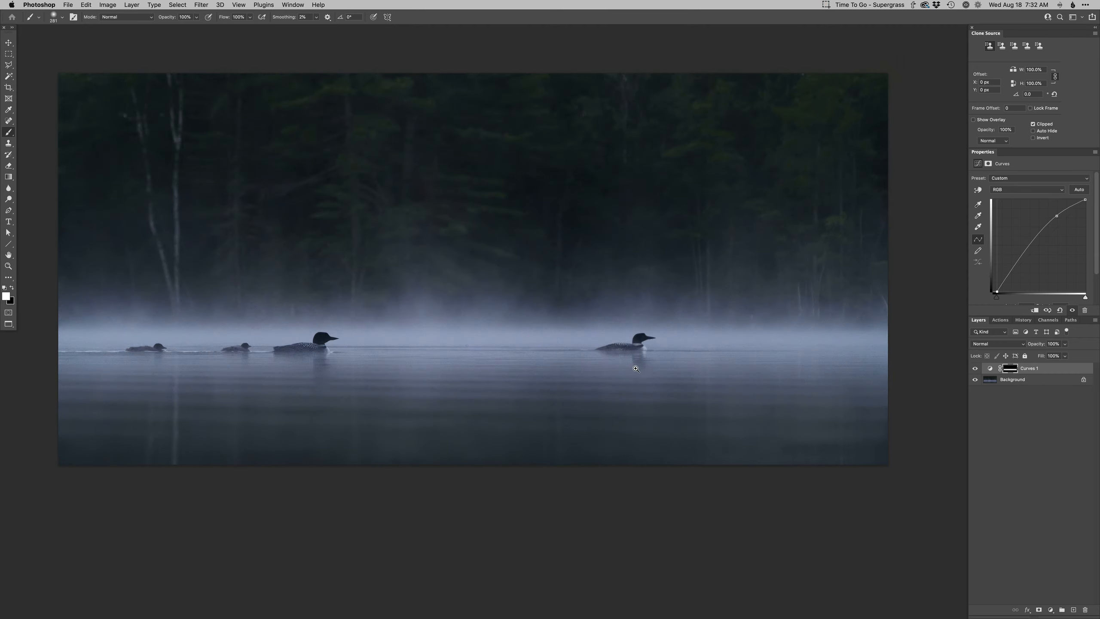
pyautogui.keyDown('super'); pyautogui.click(636, 369); pyautogui.keyUp('super')
pyautogui.click(976, 368)
pyautogui.click(976, 369)
pyautogui.press('super+minus')
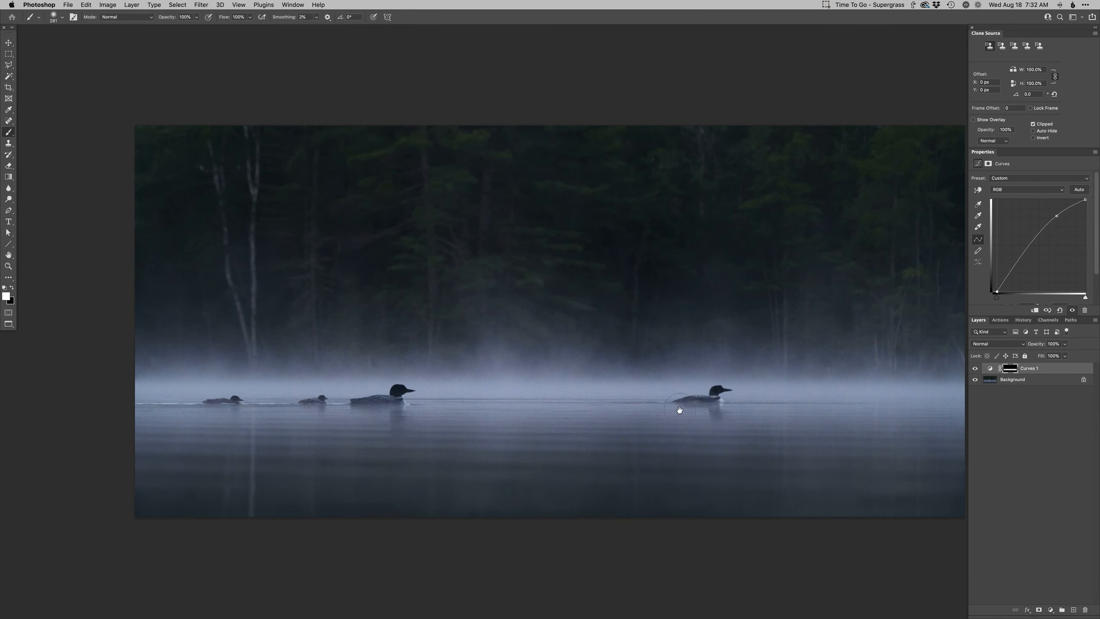
# - Add a second Curves adjustment layer with the upper tones pulled down to darken, and invert its mask to black
pyautogui.moveTo(651, 404); pyautogui.dragTo(614, 399)
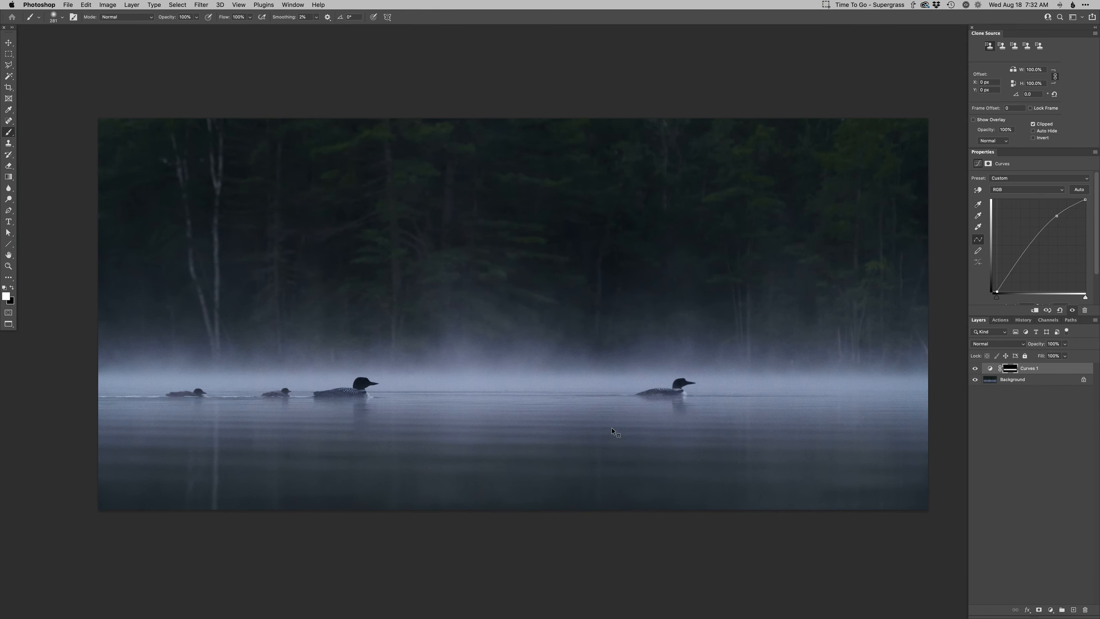
pyautogui.press('super+m')
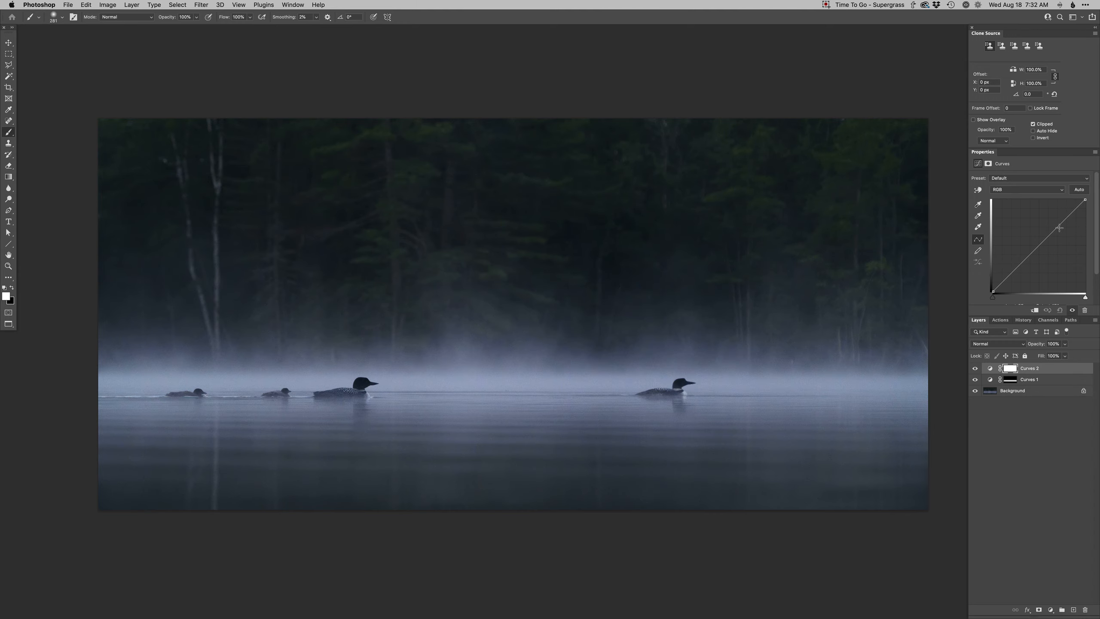
pyautogui.moveTo(1060, 228); pyautogui.dragTo(1061, 235)
pyautogui.press('super+i')
# - Enlarge the soft brush to 1198 px and paint white on the Curves 2 mask over the background trees
pyautogui.moveTo(368, 247); pyautogui.dragTo(422, 247)
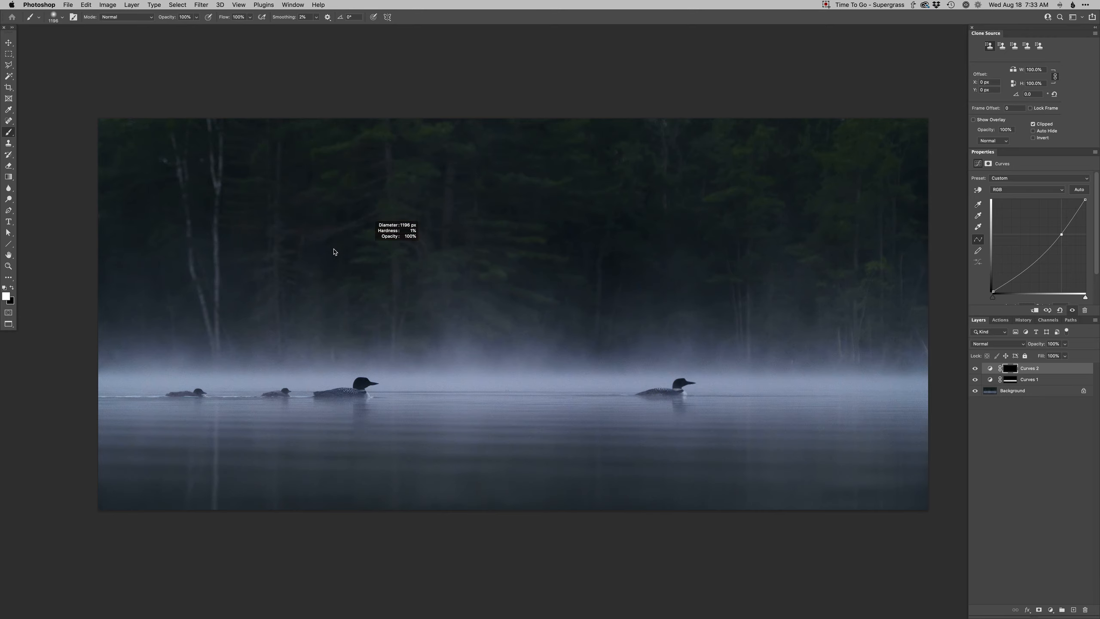
pyautogui.moveTo(149, 270)
pyautogui.mouseDown()
pyautogui.moveTo(256, 278)
pyautogui.moveTo(227, 143)
pyautogui.moveTo(439, 281)
pyautogui.moveTo(307, 263)
pyautogui.mouseUp()
pyautogui.moveTo(778, 238)
pyautogui.mouseDown()
pyautogui.moveTo(919, 248)
pyautogui.moveTo(818, 108)
pyautogui.mouseUp()
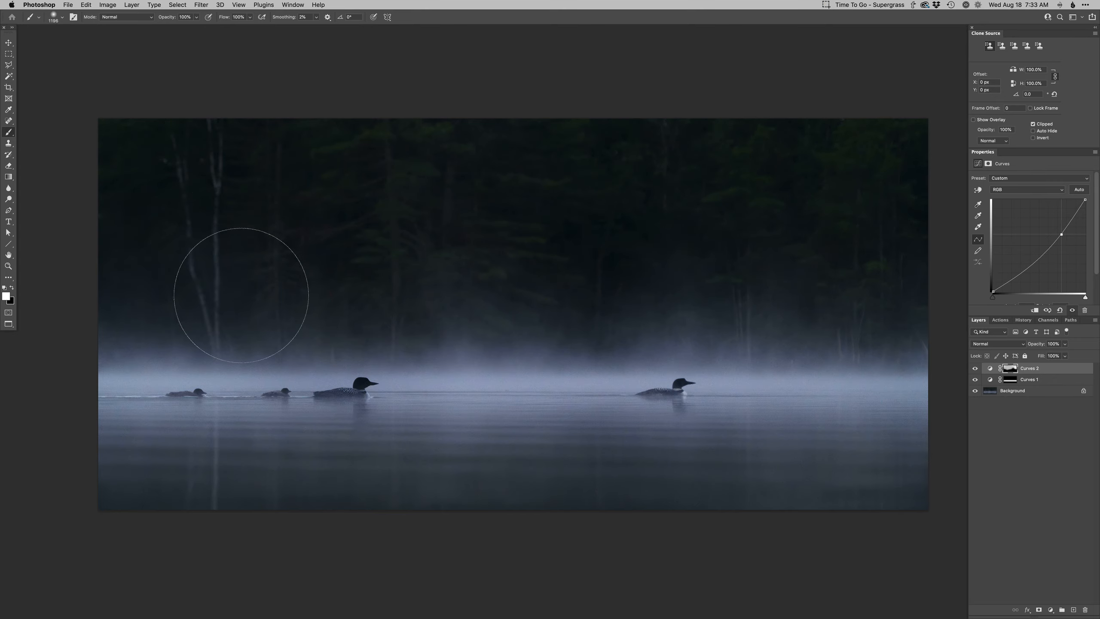
# - Shrink the brush slightly and paint the Curves 2 darkening across the foreground water below the loons
pyautogui.scroll(-3, 455, 299)
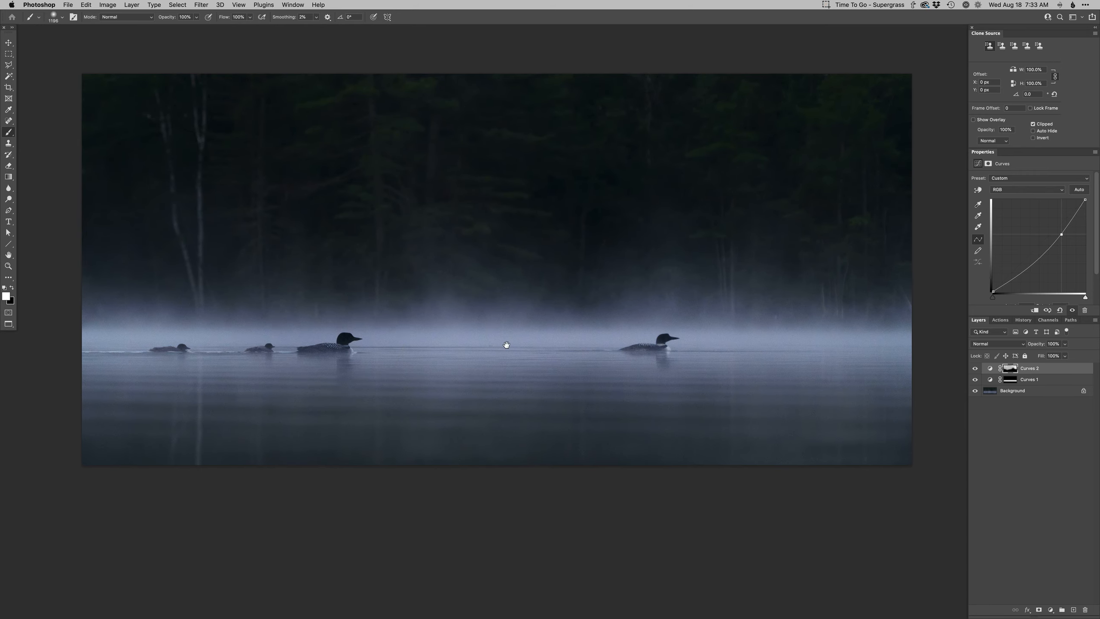
pyautogui.moveTo(726, 440); pyautogui.dragTo(702, 440)
pyautogui.moveTo(933, 462)
pyautogui.mouseDown()
pyautogui.moveTo(668, 476)
pyautogui.moveTo(789, 465)
pyautogui.moveTo(0, 460)
pyautogui.mouseUp()
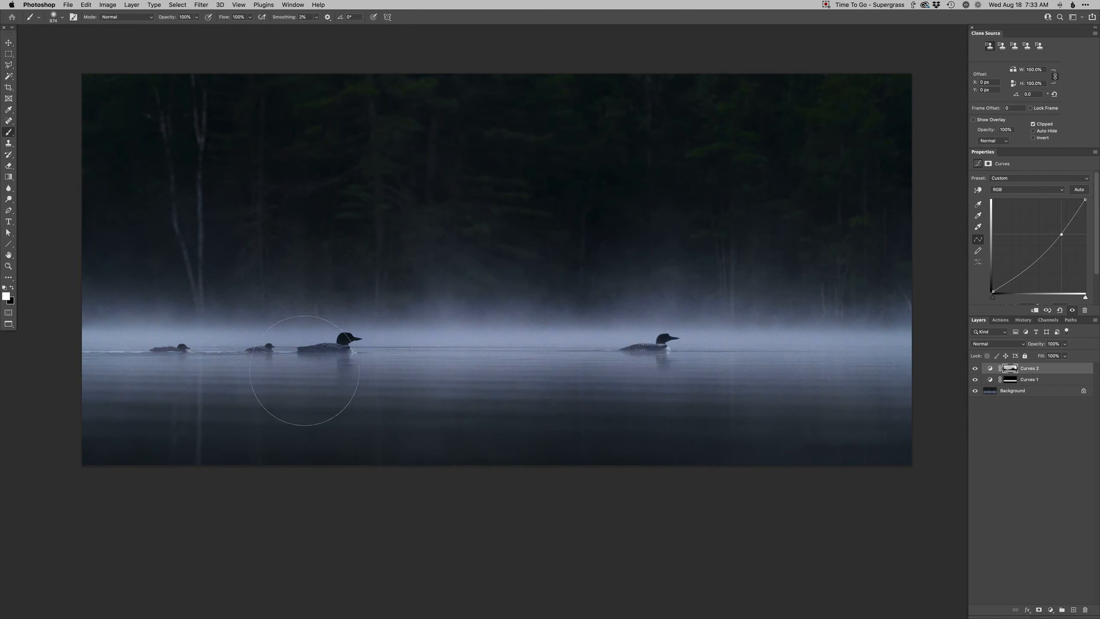
pyautogui.moveTo(543, 395); pyautogui.dragTo(481, 400)
pyautogui.moveTo(465, 399); pyautogui.dragTo(482, 387)
# - Add a third Curves layer with its lower tones pulled down to darken the lead loon, and invert its mask to black
pyautogui.keyDown('super'); pyautogui.click(670, 338); pyautogui.keyUp('super')
pyautogui.press('super+shift+m')
pyautogui.press('Return')
pyautogui.moveTo(1018, 265); pyautogui.dragTo(1024, 272)
pyautogui.press('super+i')
# - Choose the 50 px brush with 80% hardness, shrink it, and paint white on the Curves 3 mask over the lead loon's head
pyautogui.rightClick(657, 365)
pyautogui.click(714, 430)
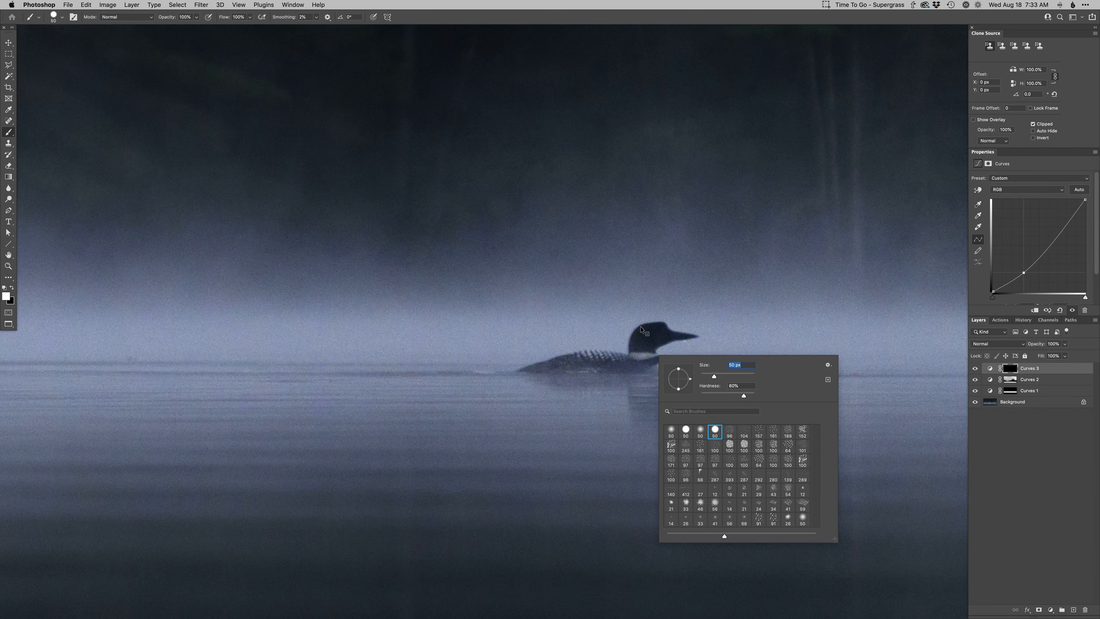
pyautogui.moveTo(645, 331); pyautogui.dragTo(633, 345)
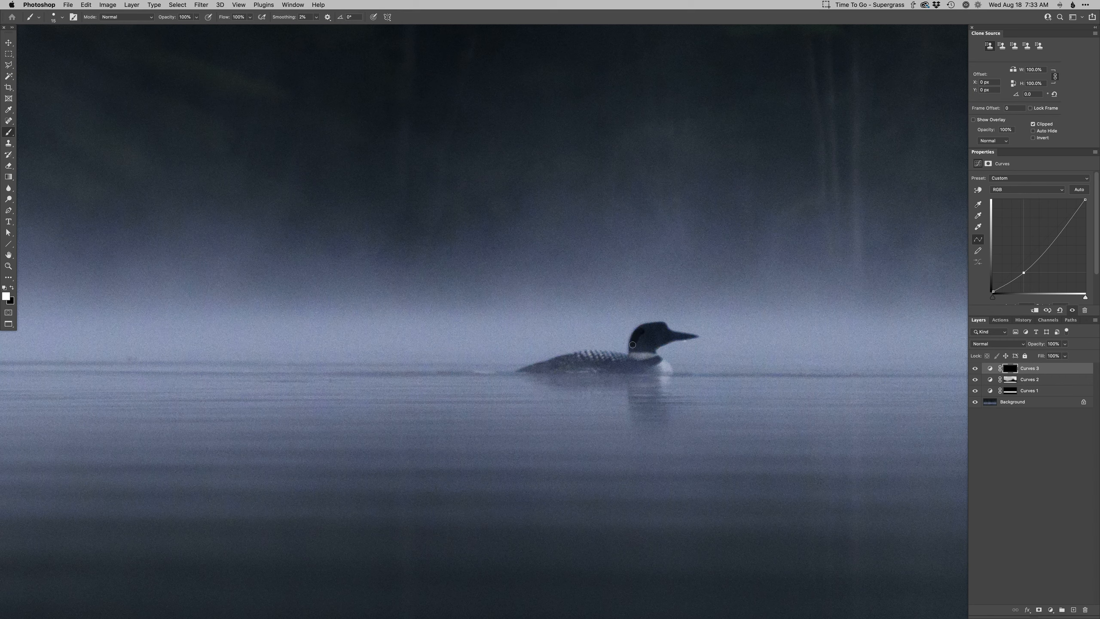
pyautogui.press('x')
pyautogui.press('x')
pyautogui.press('x')
pyautogui.press('x')
pyautogui.press('x')
pyautogui.press('x')
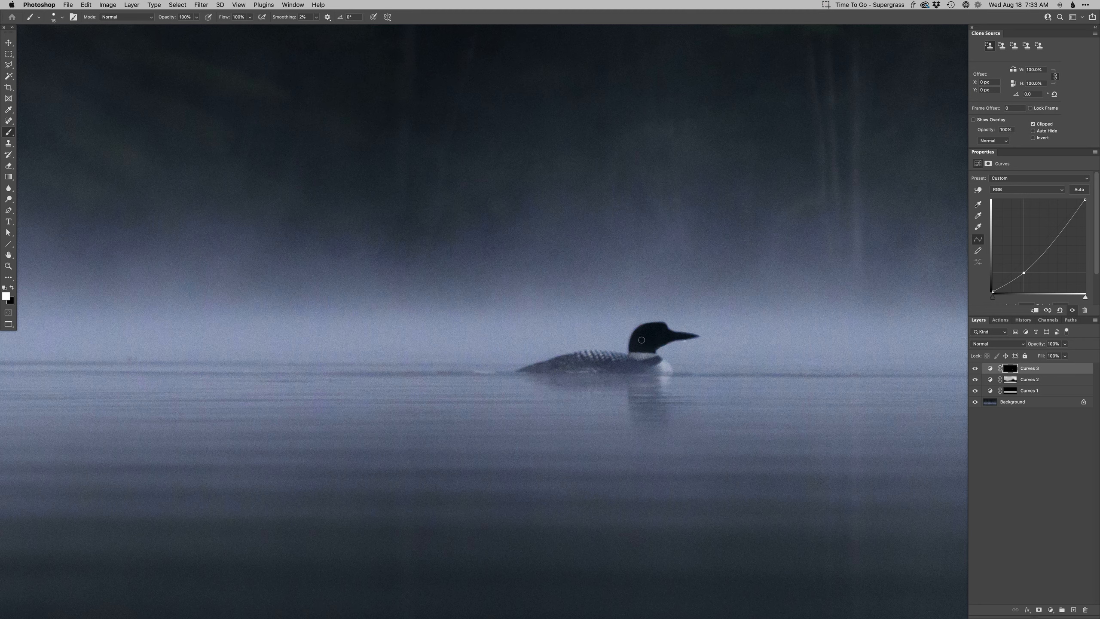
# - Paint the Curves 3 darkening over the lead loon's neck and back
pyautogui.press('super+0')
pyautogui.moveTo(641, 352)
pyautogui.mouseDown()
pyautogui.moveTo(678, 344)
pyautogui.moveTo(552, 340)
pyautogui.moveTo(463, 367)
pyautogui.moveTo(683, 361)
pyautogui.moveTo(679, 345)
pyautogui.moveTo(512, 356)
pyautogui.mouseUp()
pyautogui.press('x')
pyautogui.press('x')
pyautogui.scroll(-3, 553, 352)
# - Switch to a soft brush and refine the Curves 3 mask around the lead loon, painting black over spill onto the water
pyautogui.rightClick(573, 338)
pyautogui.click(588, 409)
pyautogui.moveTo(554, 405)
pyautogui.mouseDown()
pyautogui.moveTo(636, 393)
pyautogui.moveTo(625, 393)
pyautogui.mouseUp()
pyautogui.press('x')
pyautogui.moveTo(547, 369); pyautogui.dragTo(610, 378)
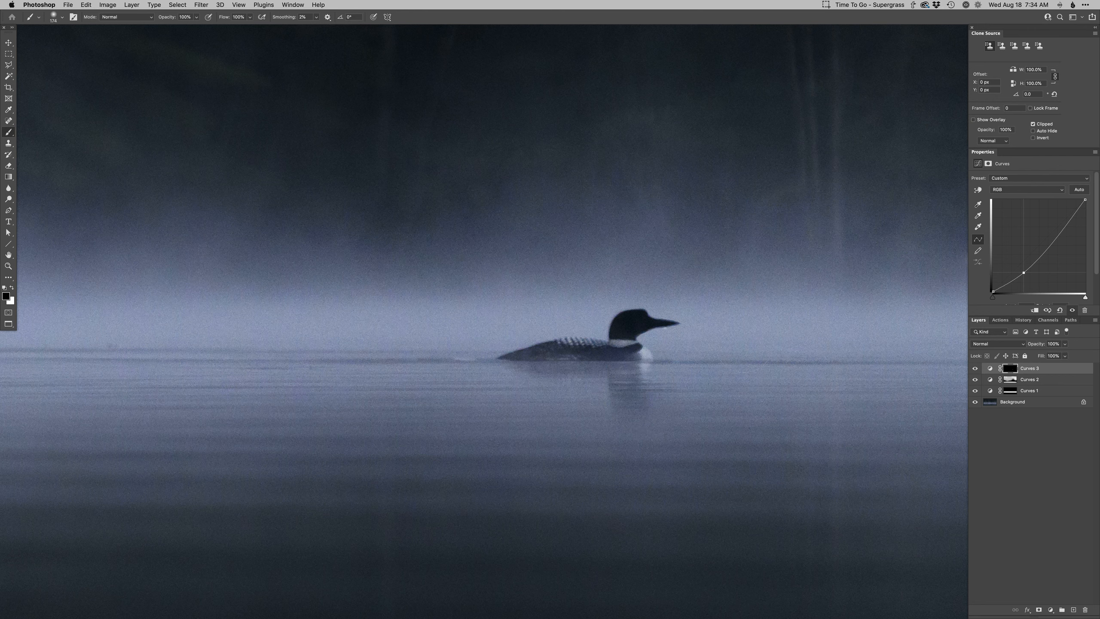
pyautogui.moveTo(637, 305); pyautogui.dragTo(625, 306)
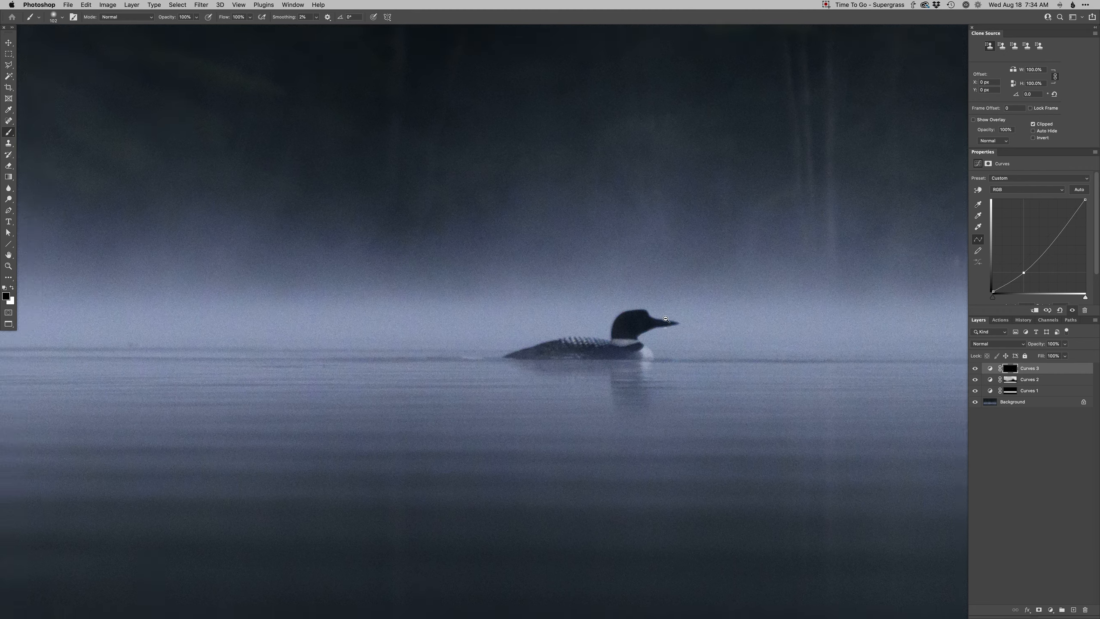
# - View the whole photo and turn the Curves 3 layer off and on to compare the lead loon's darkening
pyautogui.press('super+0')
pyautogui.click(975, 368)
pyautogui.click(976, 367)
pyautogui.click(975, 368)
pyautogui.click(975, 368)
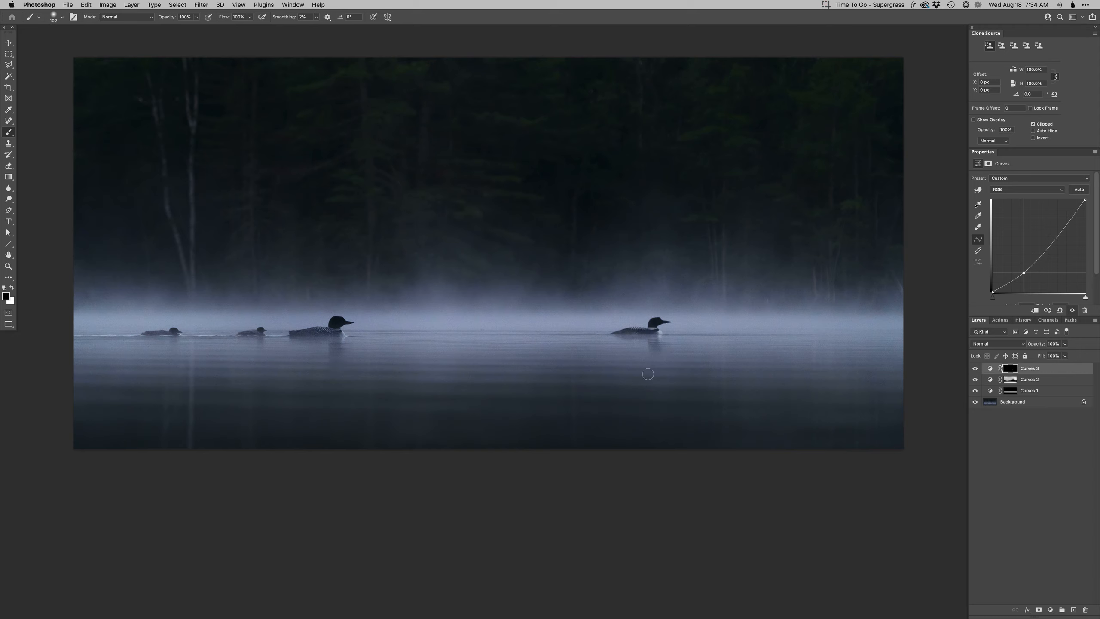
# - Add a new Curves 4 adjustment layer and adjust its blue and red channels to warm the chicks' colour
pyautogui.press('super+minus')
pyautogui.moveTo(599, 352); pyautogui.dragTo(600, 414)
pyautogui.keyDown('super'); pyautogui.click(582, 346); pyautogui.keyUp('super')
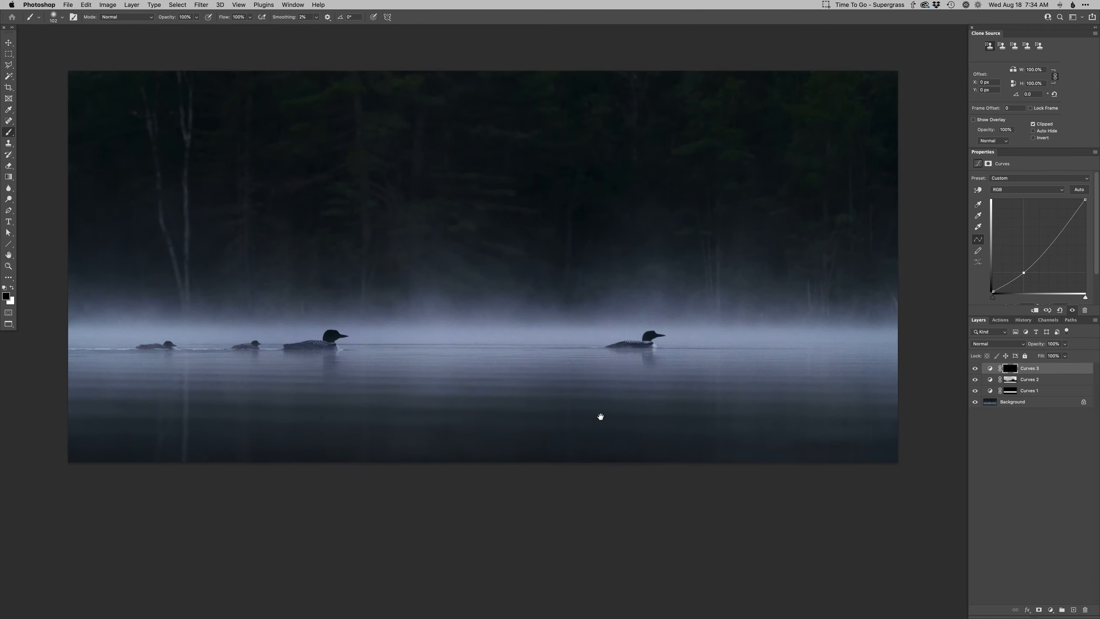
pyautogui.keyDown('super'); pyautogui.click(221, 333); pyautogui.keyUp('super')
pyautogui.keyDown('super'); pyautogui.click(221, 347); pyautogui.keyUp('super')
pyautogui.moveTo(222, 346); pyautogui.dragTo(419, 355)
pyautogui.press('super+shift+n')
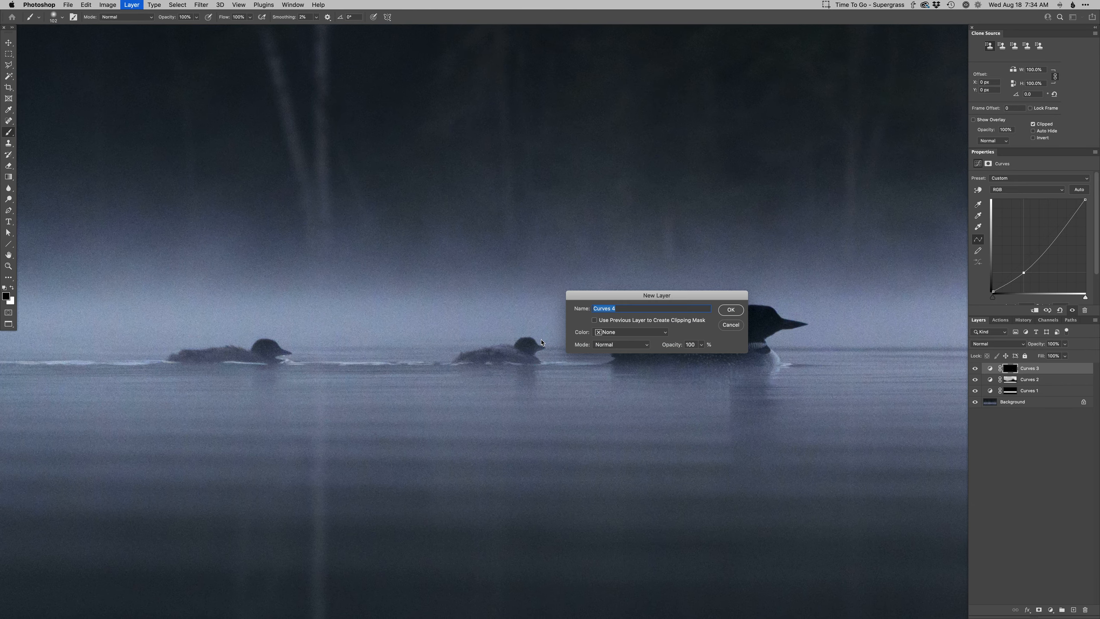
pyautogui.hotkey('alt', '5')
pyautogui.moveTo(1062, 220); pyautogui.dragTo(1063, 227)
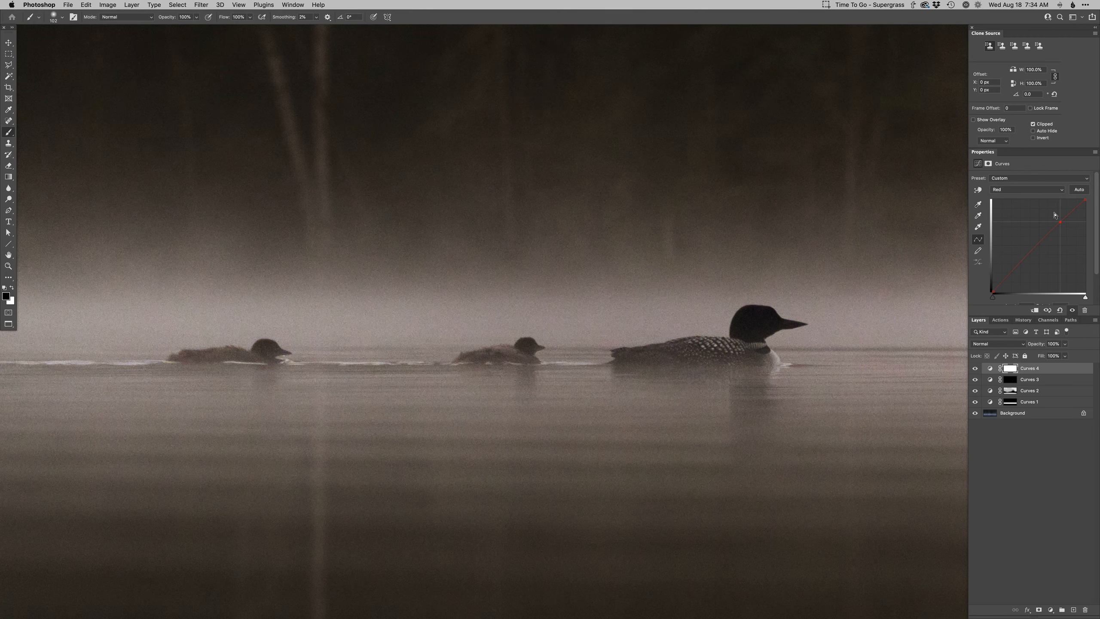
# - Invert the Curves 4 mask, pick and resize a brush, and paint the warming over the rear chick
pyautogui.press('super+i')
pyautogui.keyDown('super'); pyautogui.click(200, 356); pyautogui.keyUp('super')
pyautogui.rightClick(203, 356)
pyautogui.click(224, 432)
pyautogui.moveTo(207, 341)
pyautogui.keyDown('ctrl'); pyautogui.keyDown('alt'); pyautogui.mouseDown()
pyautogui.moveTo(158, 359)
pyautogui.moveTo(194, 356)
pyautogui.moveTo(184, 349)
pyautogui.moveTo(216, 360)
pyautogui.moveTo(231, 347)
pyautogui.moveTo(279, 361)
pyautogui.moveTo(297, 359)
pyautogui.moveTo(289, 341)
pyautogui.moveTo(322, 353)
pyautogui.mouseUp(); pyautogui.keyUp('alt'); pyautogui.keyUp('ctrl')
pyautogui.press('x')
pyautogui.press('x')
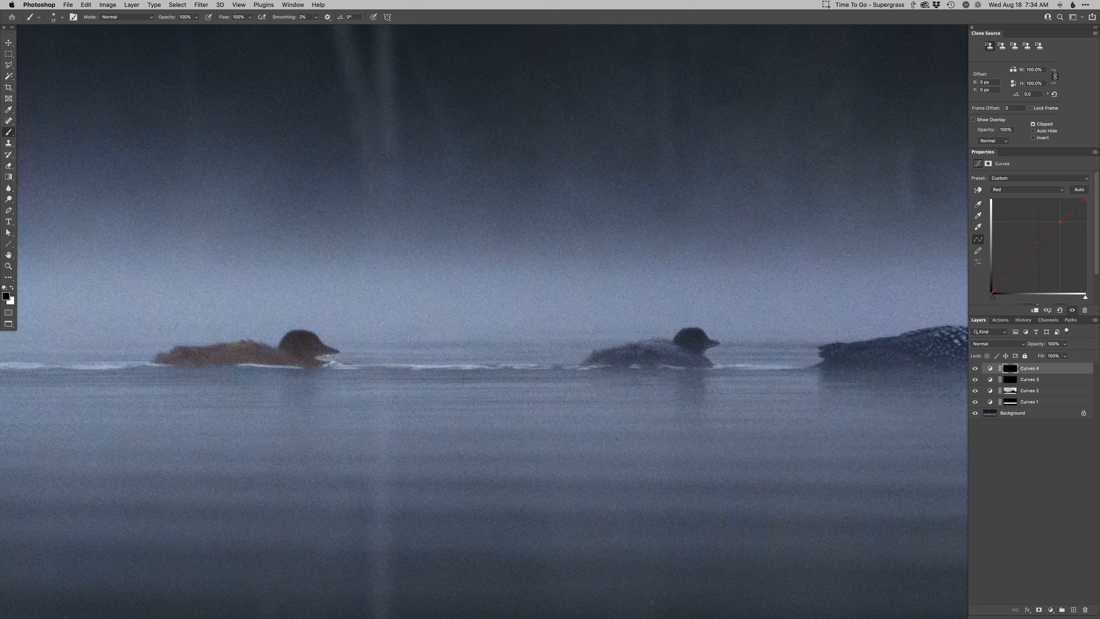
# - Paint white on the Curves 4 mask over the second chick's head and body
pyautogui.press('x')
pyautogui.moveTo(700, 341)
pyautogui.mouseDown()
pyautogui.moveTo(700, 360)
pyautogui.moveTo(652, 346)
pyautogui.moveTo(593, 360)
pyautogui.moveTo(623, 359)
pyautogui.mouseUp()
pyautogui.scroll(-3, 653, 360)
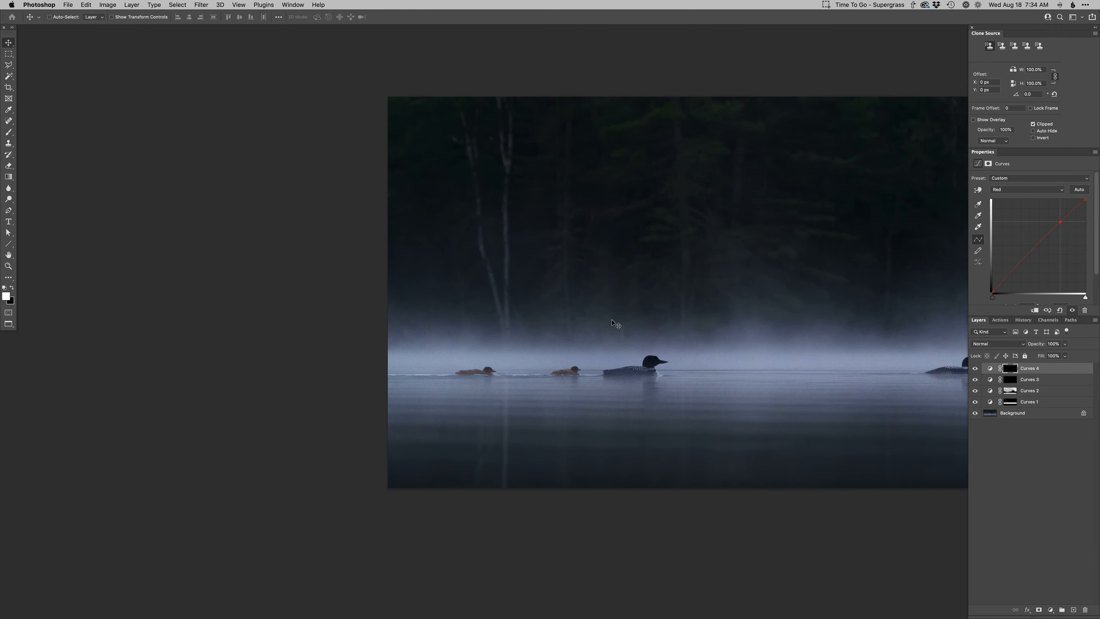
# - Reduce the Curves 4 layer's opacity to 40% and turn the layer off and on to compare the chicks' warming
pyautogui.press('5')
pyautogui.press('super+0')
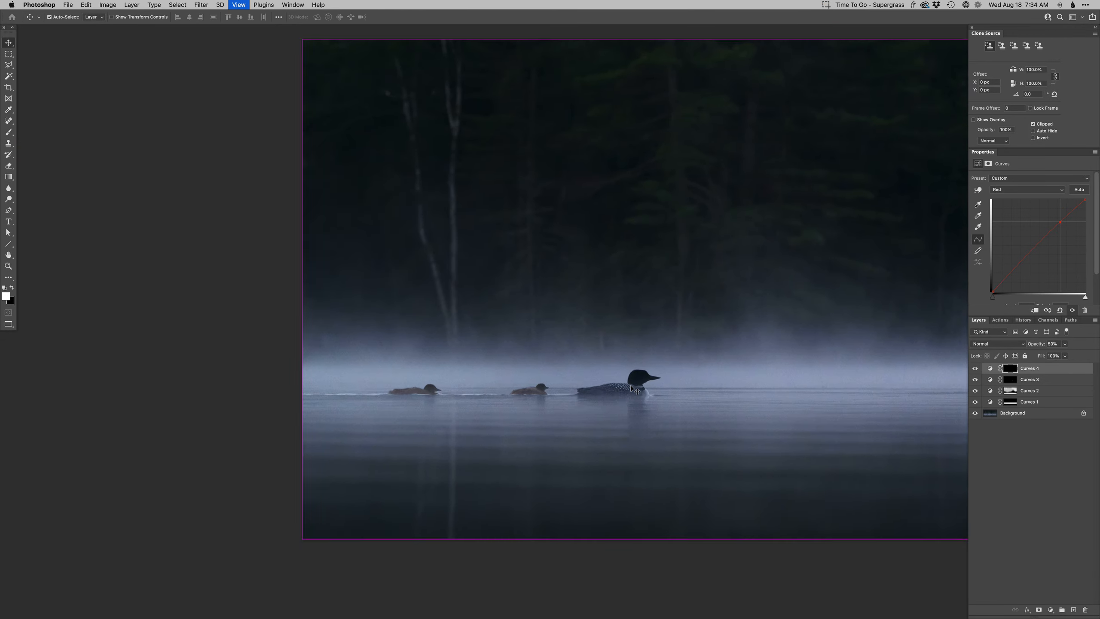
pyautogui.press('super+minus')
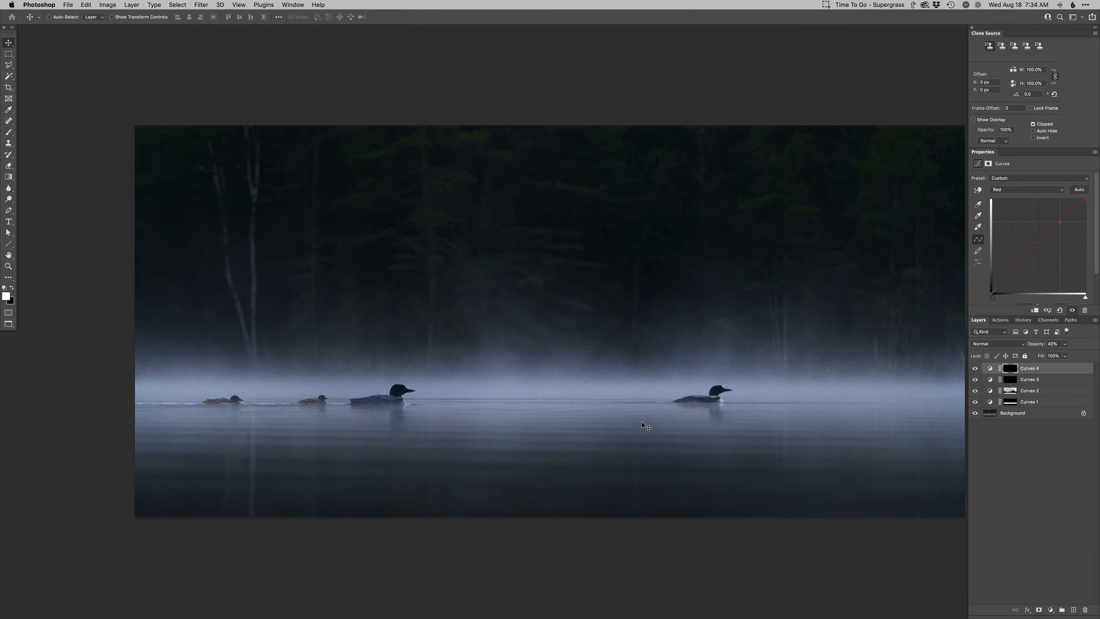
pyautogui.click(975, 370)
pyautogui.click(976, 369)
pyautogui.moveTo(629, 273); pyautogui.dragTo(613, 265)
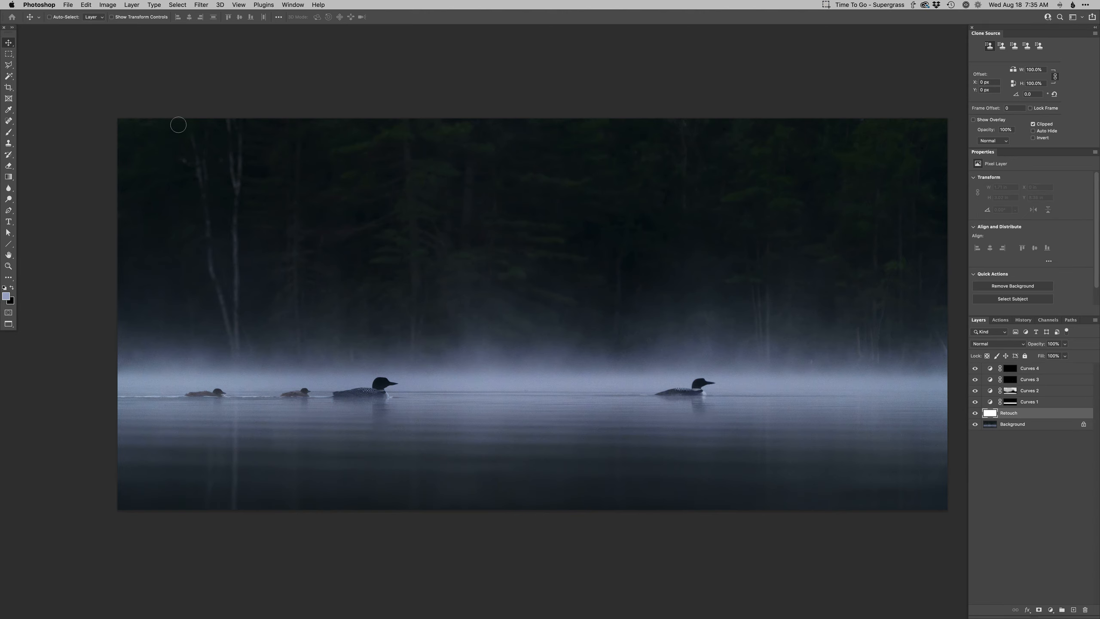
# - On the Retouch layer, use the Clone Stamp to cover distracting branches near the birches and in the forest on the photo's right side
pyautogui.press('s')
pyautogui.keyDown('alt'); pyautogui.click(175, 153); pyautogui.keyUp('alt')
pyautogui.keyDown('alt'); pyautogui.click(219, 169); pyautogui.keyUp('alt')
pyautogui.click(221, 159)
pyautogui.moveTo(182, 155); pyautogui.dragTo(189, 159)
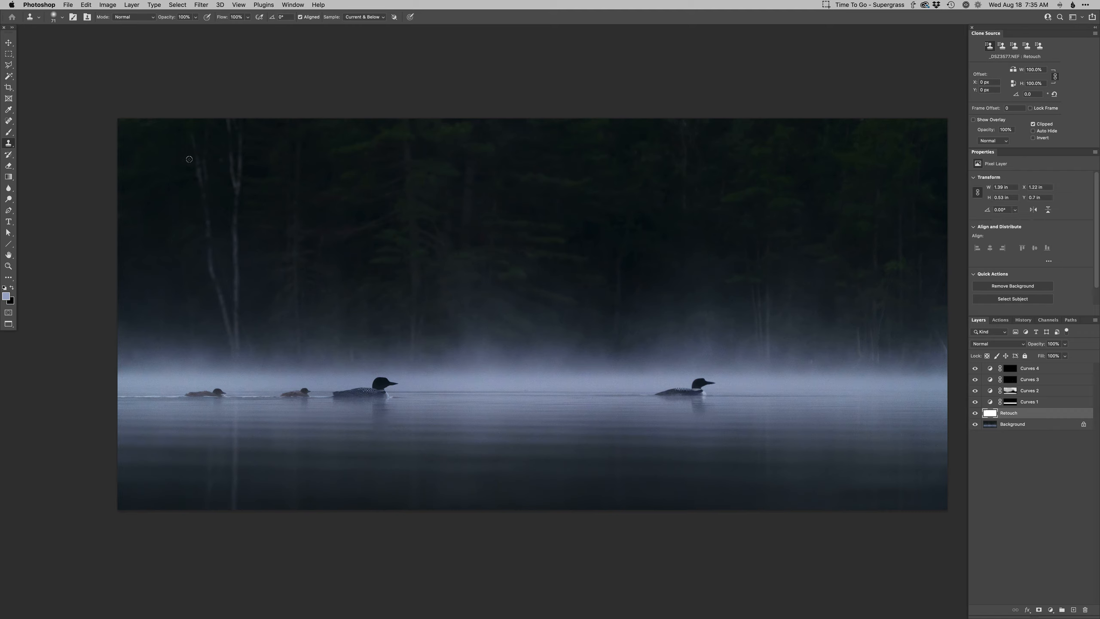
pyautogui.click(811, 360)
# - Save the retouched photo, preview it in full screen, and close the document
pyautogui.press('super+s')
pyautogui.press('f')
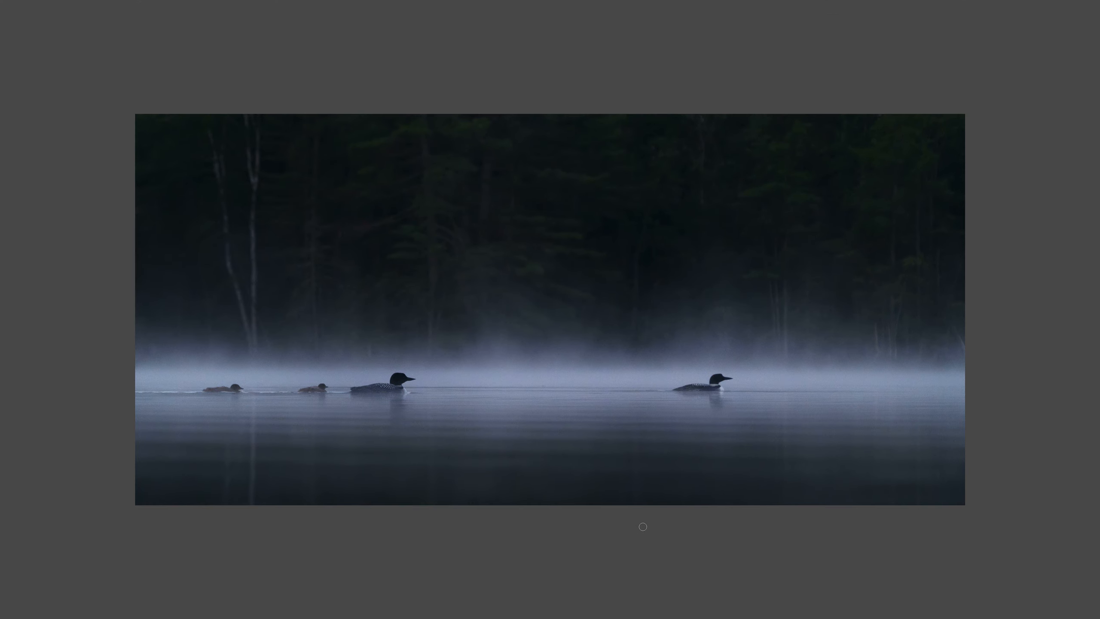
pyautogui.press('f')
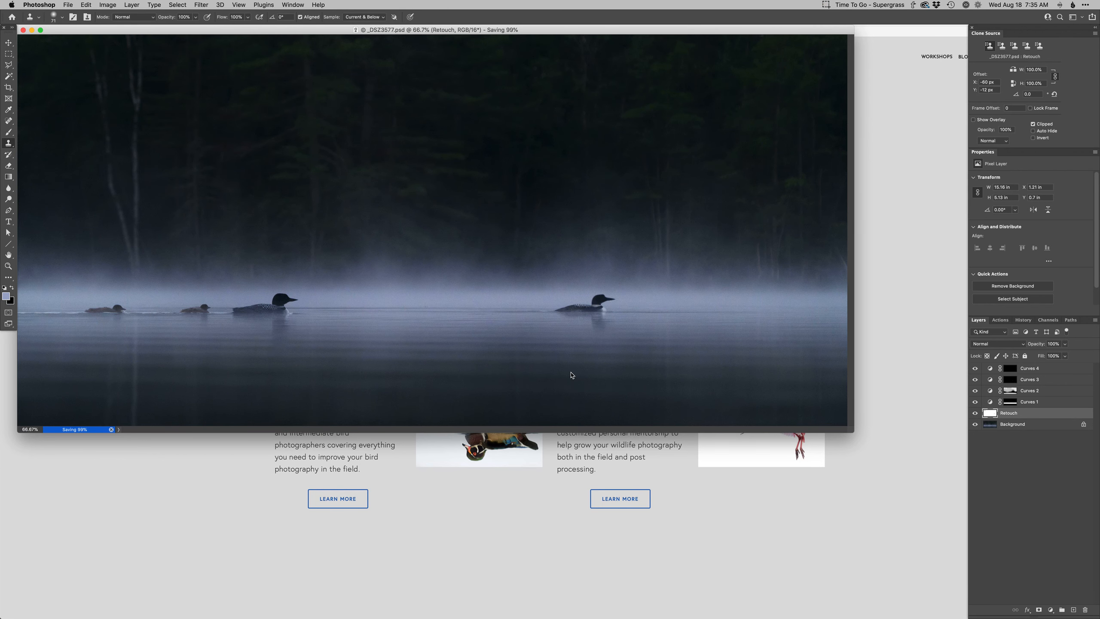
pyautogui.press('super+w')
# - Switch to Lightroom Classic and show the uncropped original beside the finished loon photo in Survey view with the side panels hidden
pyautogui.press('super+Tab')
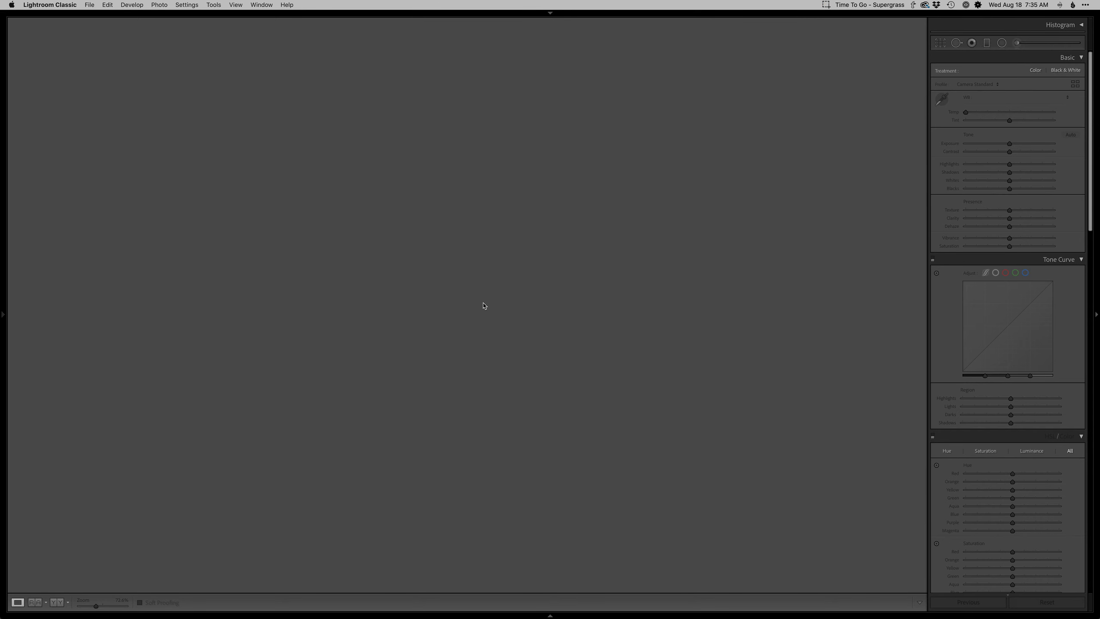
pyautogui.press('g')
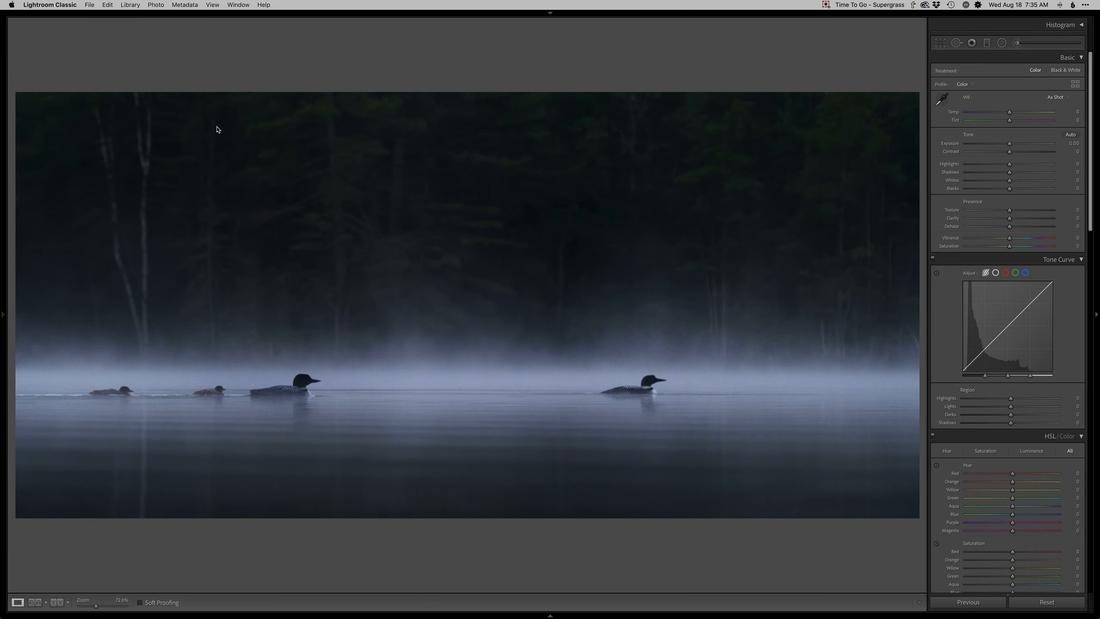
pyautogui.press('Tab')
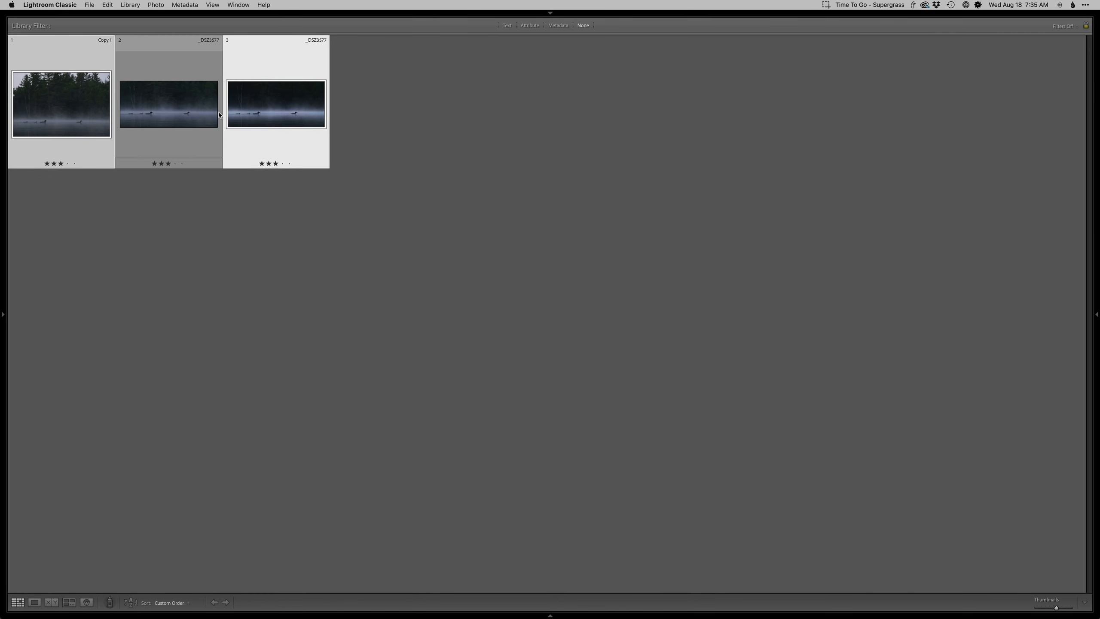
pyautogui.press('n')
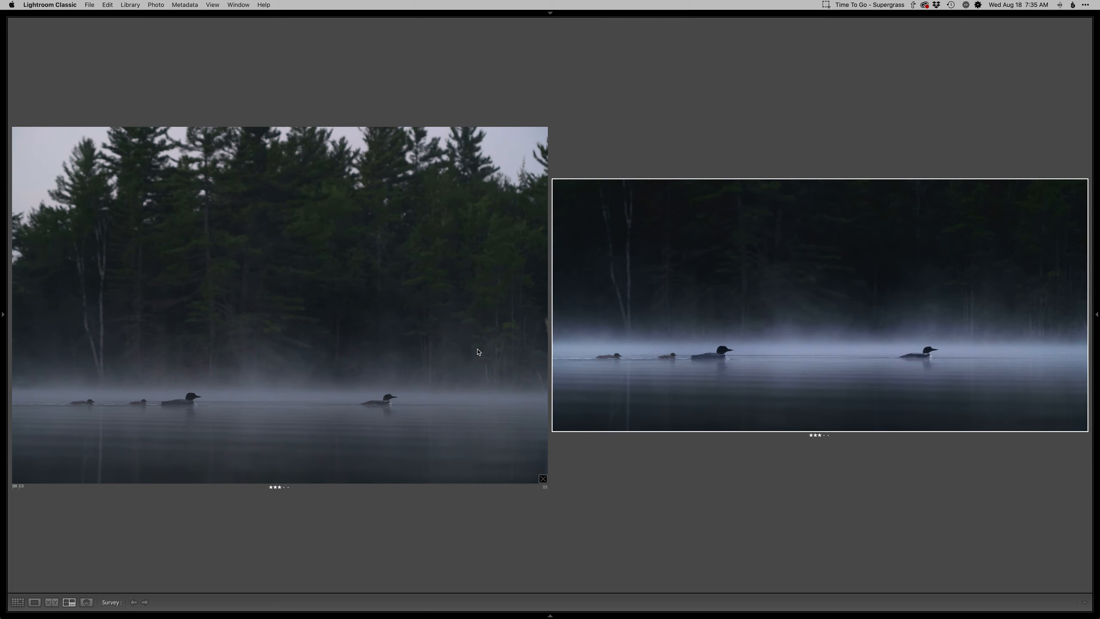
# - View the uncropped original enlarged in Loupe view, followed by the finished photo for comparison
pyautogui.click(400, 367)
pyautogui.press('e')
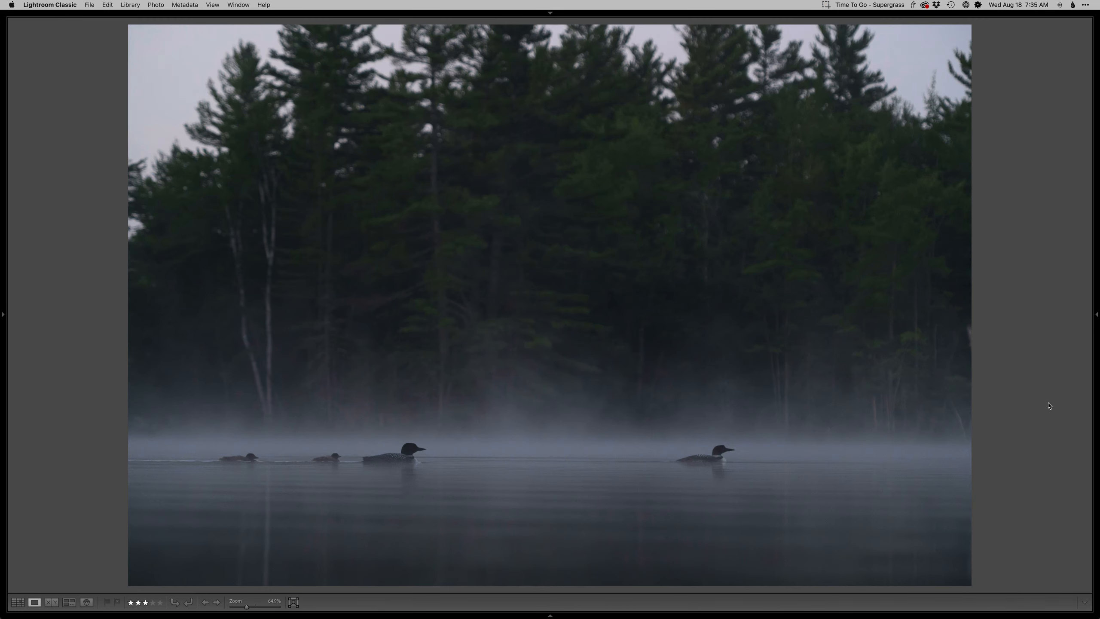
pyautogui.press('Right')
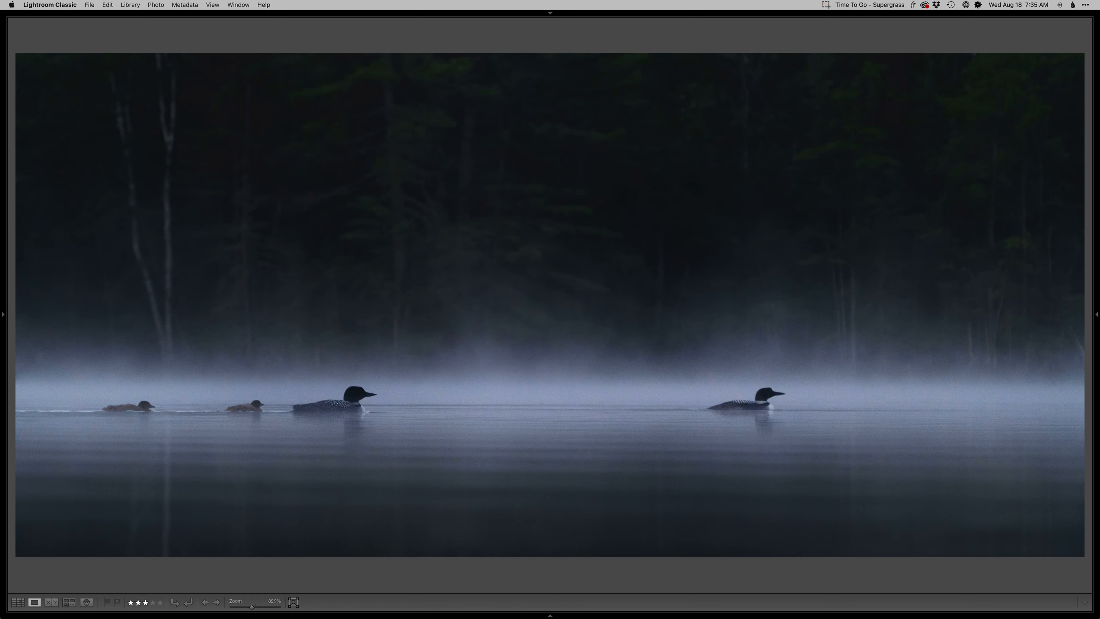